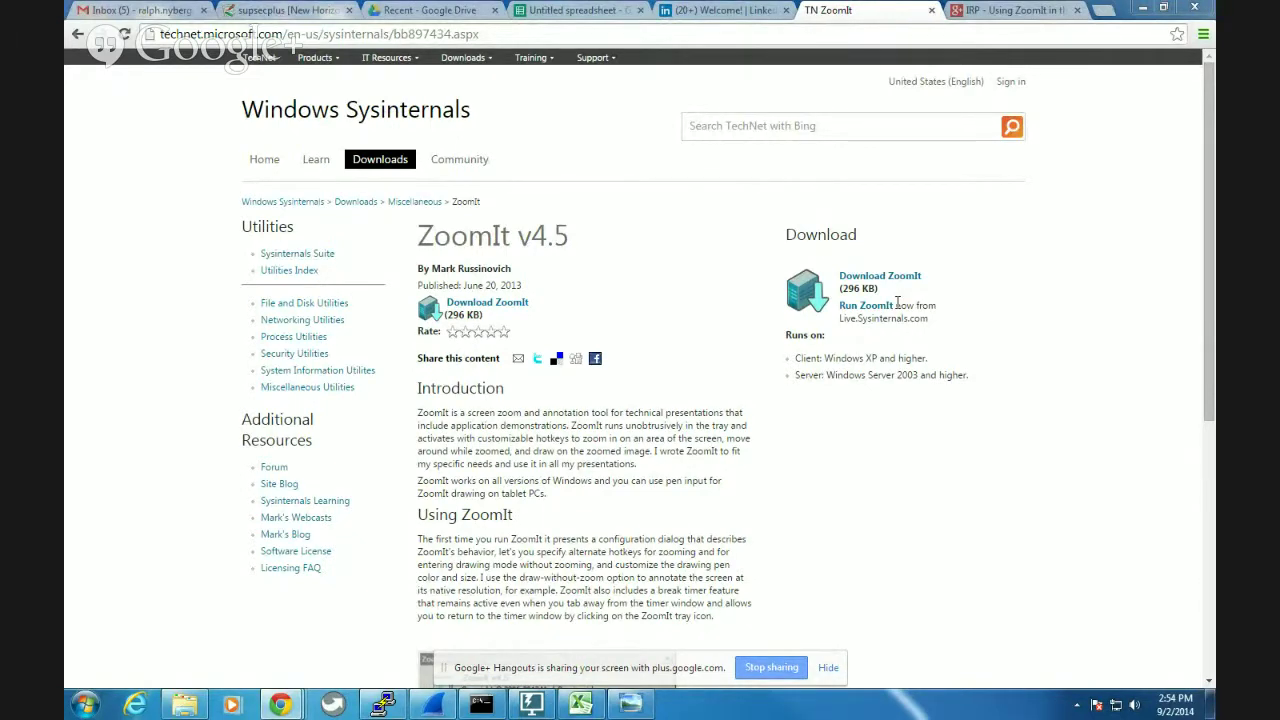
pyautogui.hotkey('ctrl', '1')
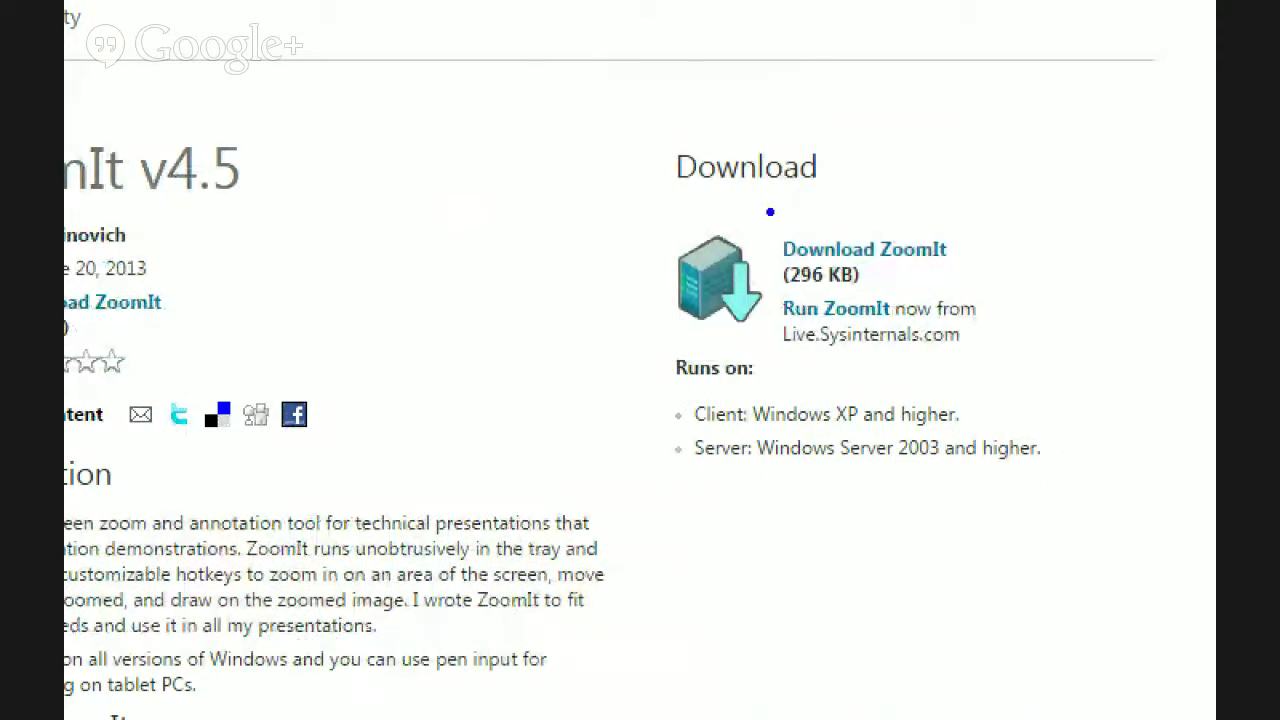
pyautogui.moveTo(698, 186); pyautogui.dragTo(1106, 460)
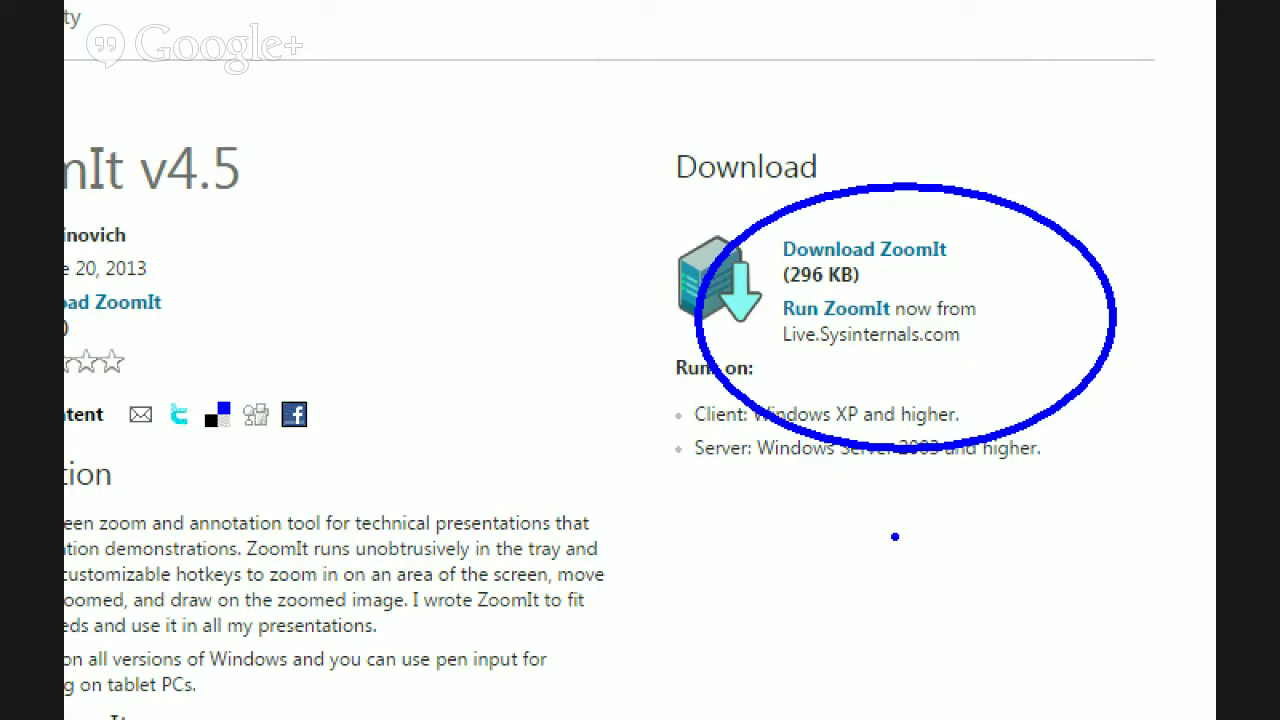
pyautogui.press('Escape')
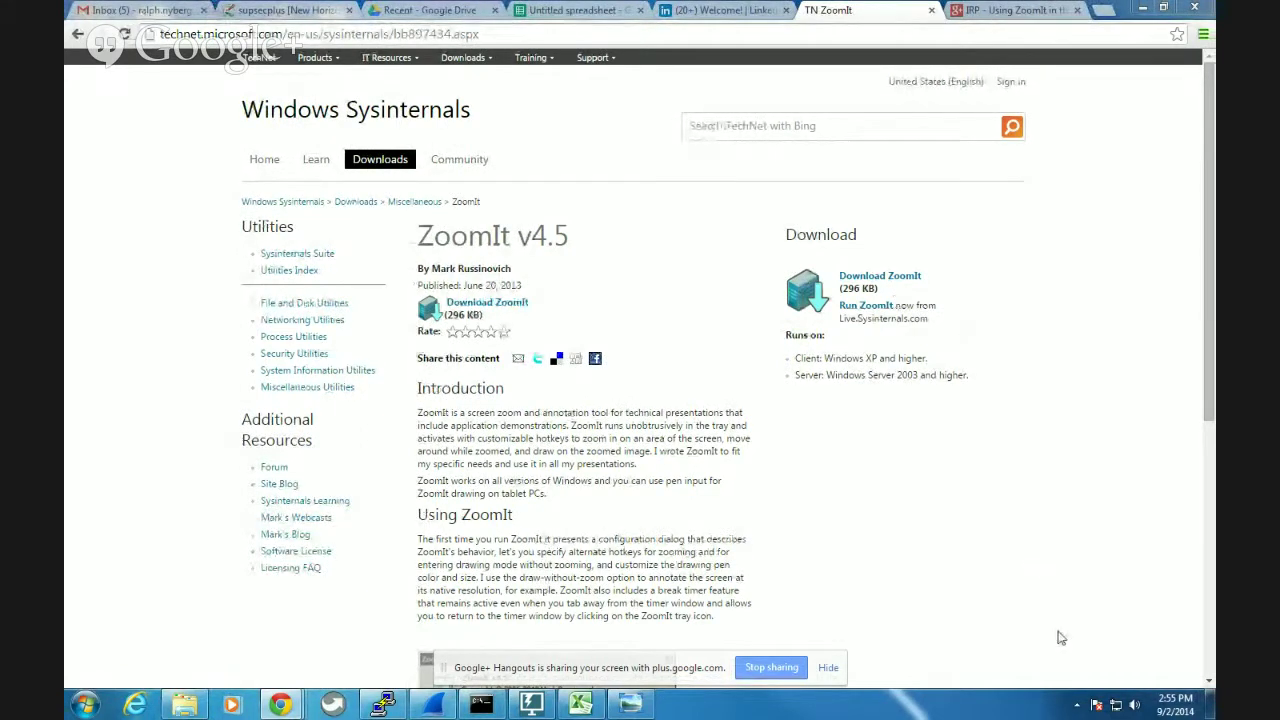
pyautogui.click(1077, 705)
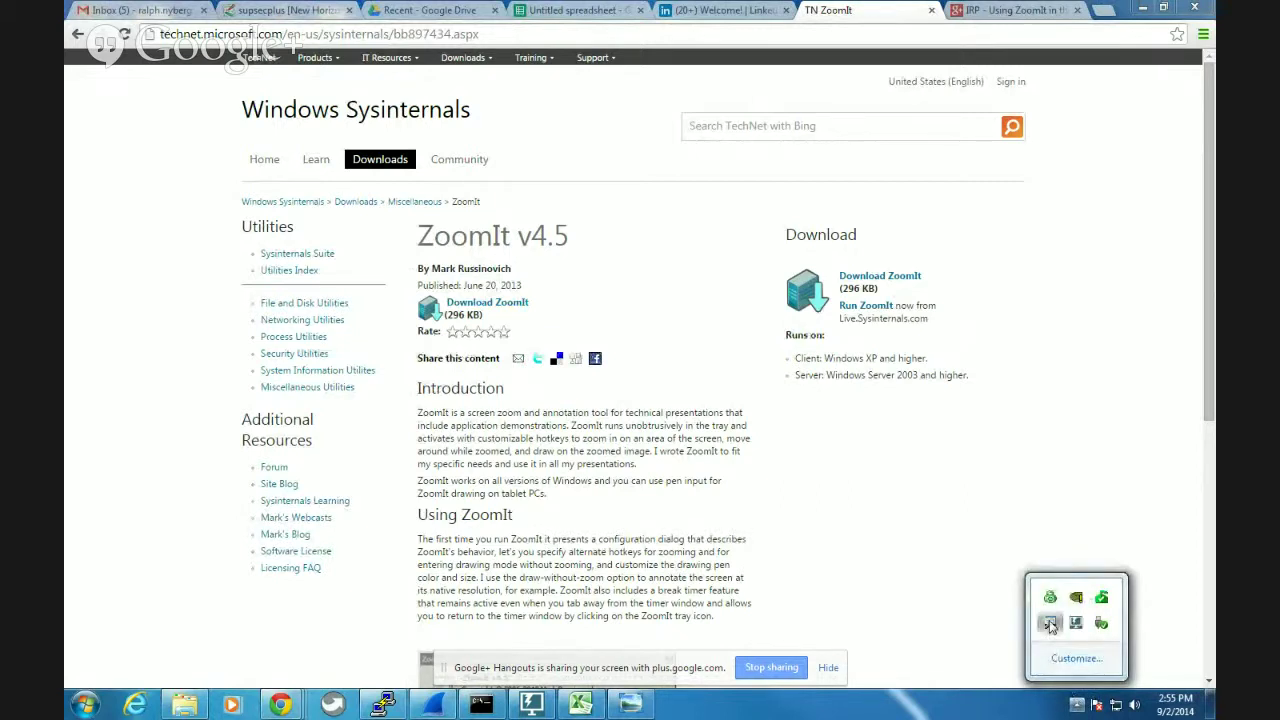
pyautogui.rightClick(1050, 622)
pyautogui.click(1094, 527)
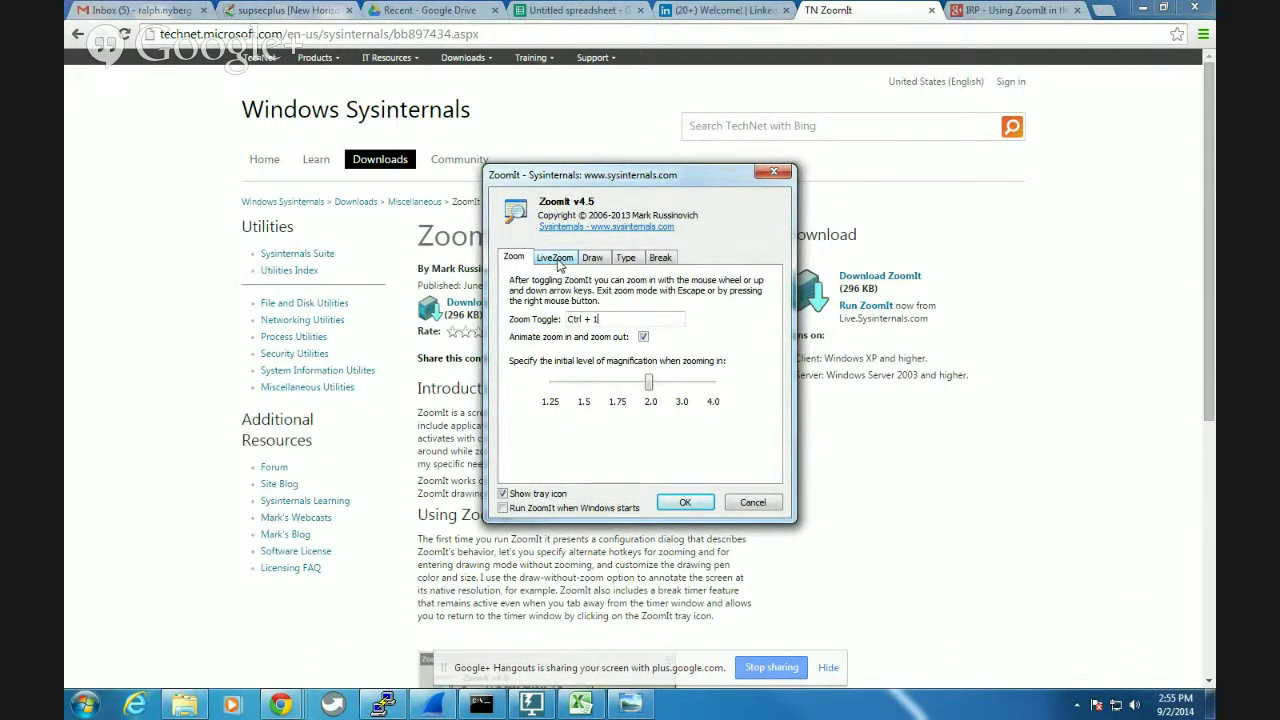
pyautogui.click(760, 505)
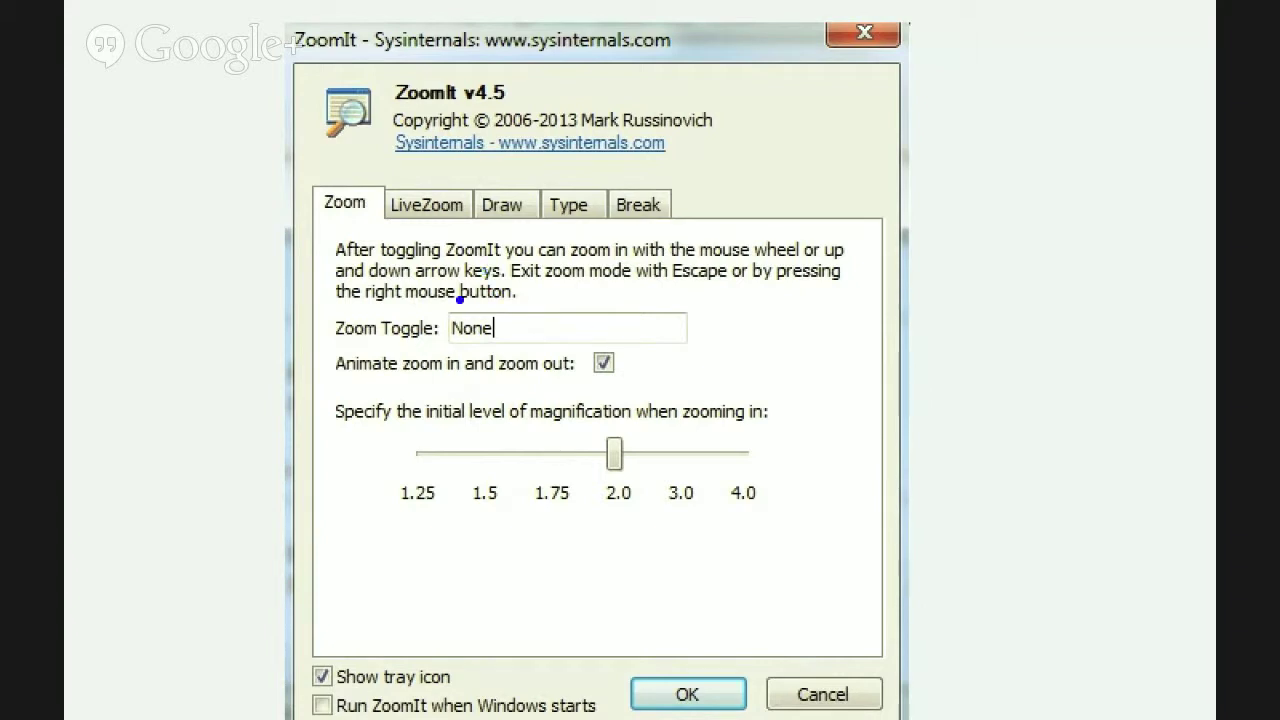
pyautogui.moveTo(437, 326)
pyautogui.mouseDown()
pyautogui.moveTo(513, 327)
pyautogui.moveTo(535, 302)
pyautogui.mouseUp()
pyautogui.write('ctrl+1')
pyautogui.press('Escape')
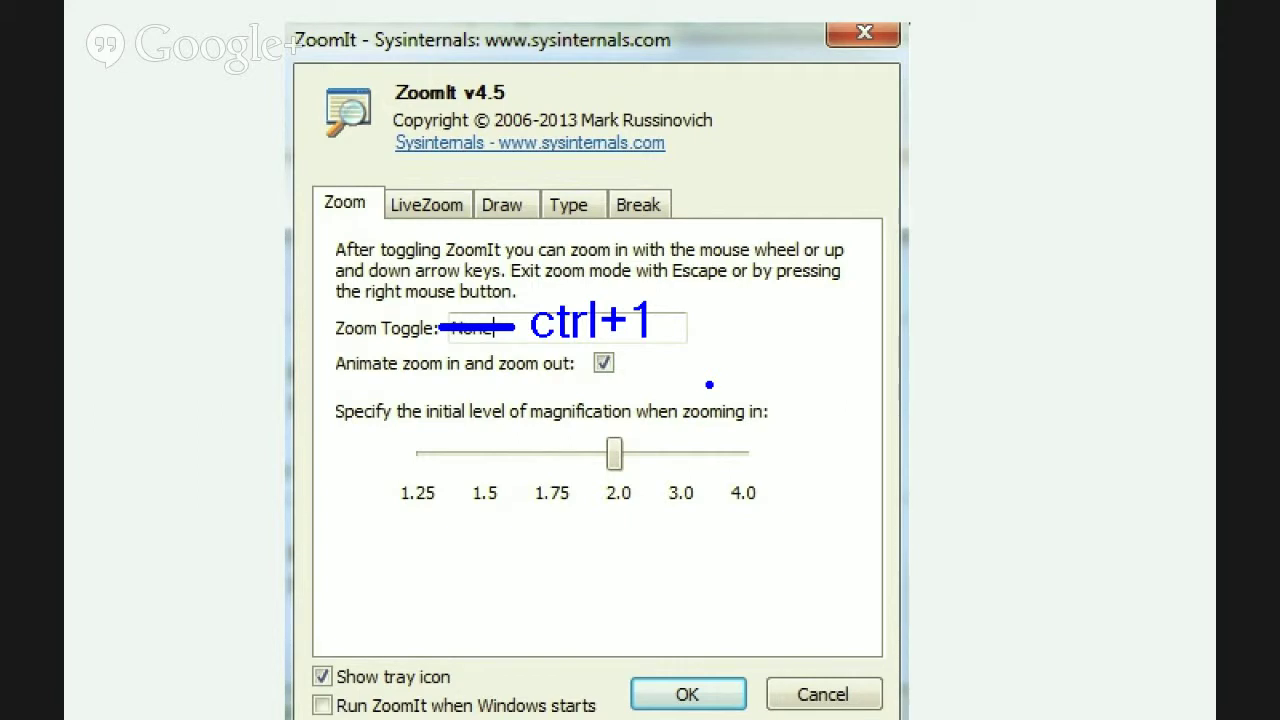
pyautogui.press('Escape')
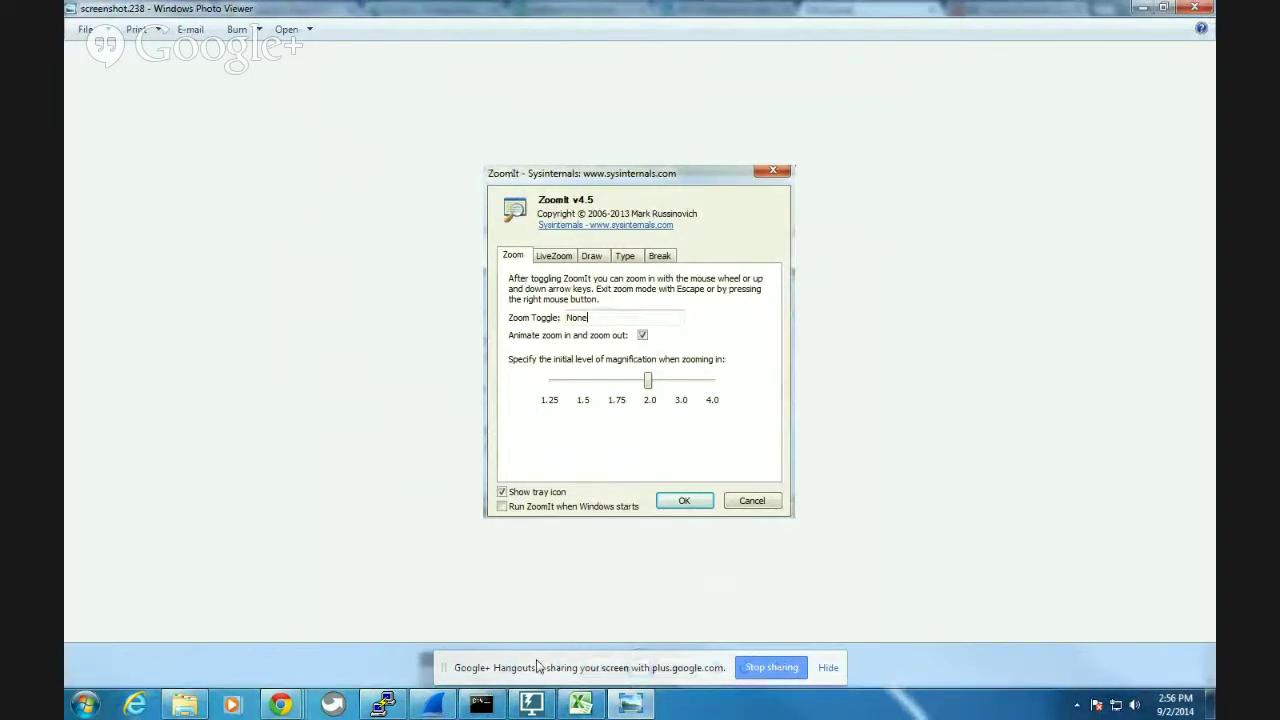
# Show the LiveZoom settings screenshot, circle its Ctrl + 4 toggle in red with LiveZoom, then clear it.
pyautogui.hotkey('ctrl', 'Tab')
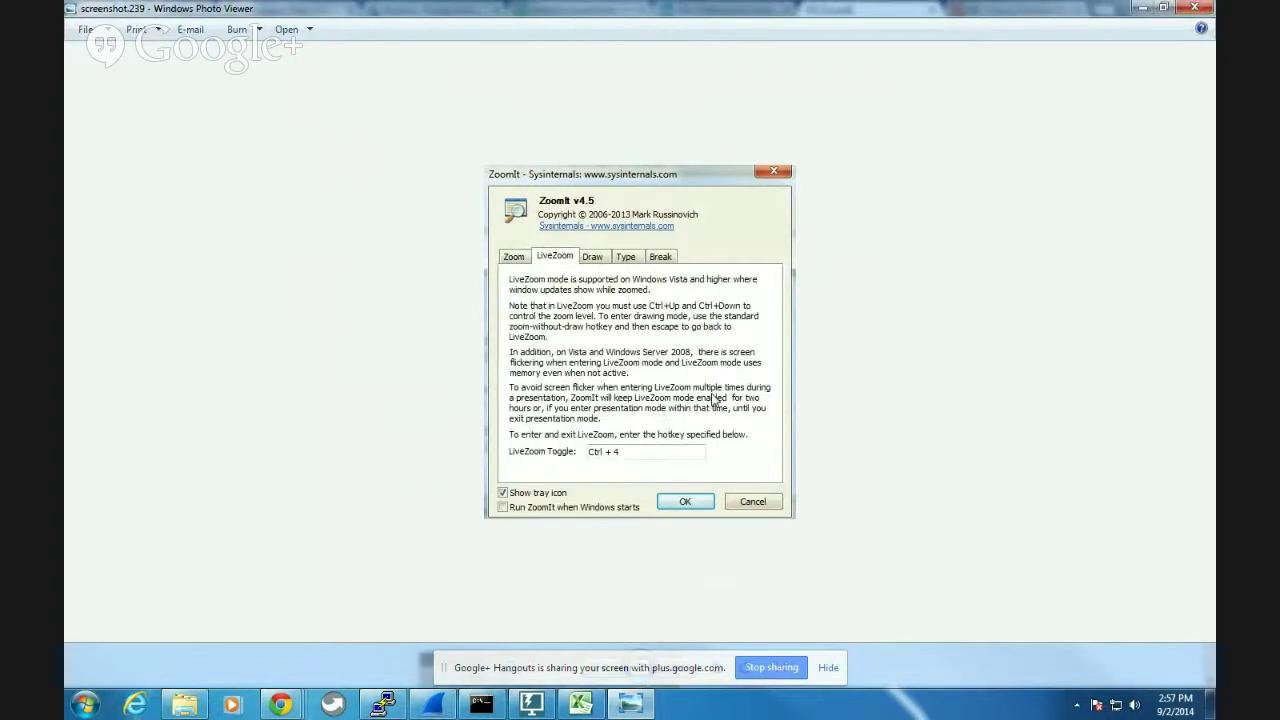
pyautogui.hotkey('ctrl', '4')
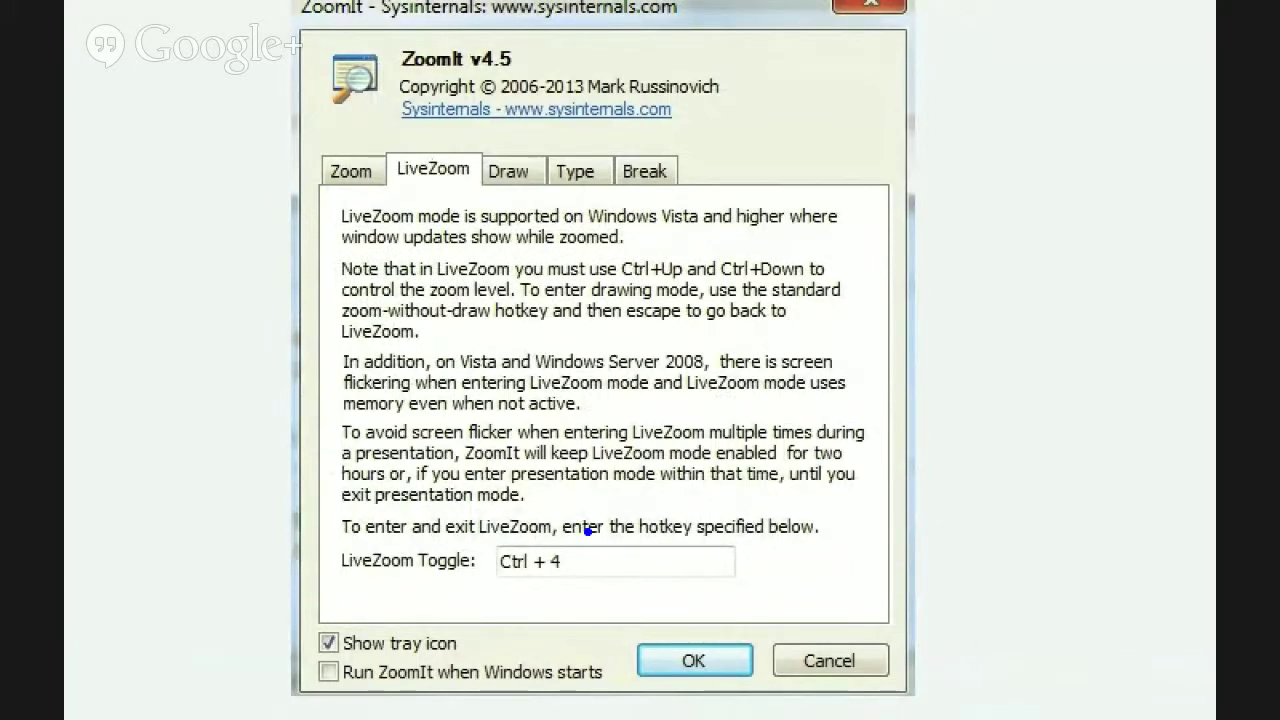
pyautogui.press('r')
pyautogui.moveTo(434, 500)
pyautogui.mouseDown()
pyautogui.moveTo(438, 548)
pyautogui.moveTo(470, 505)
pyautogui.mouseUp()
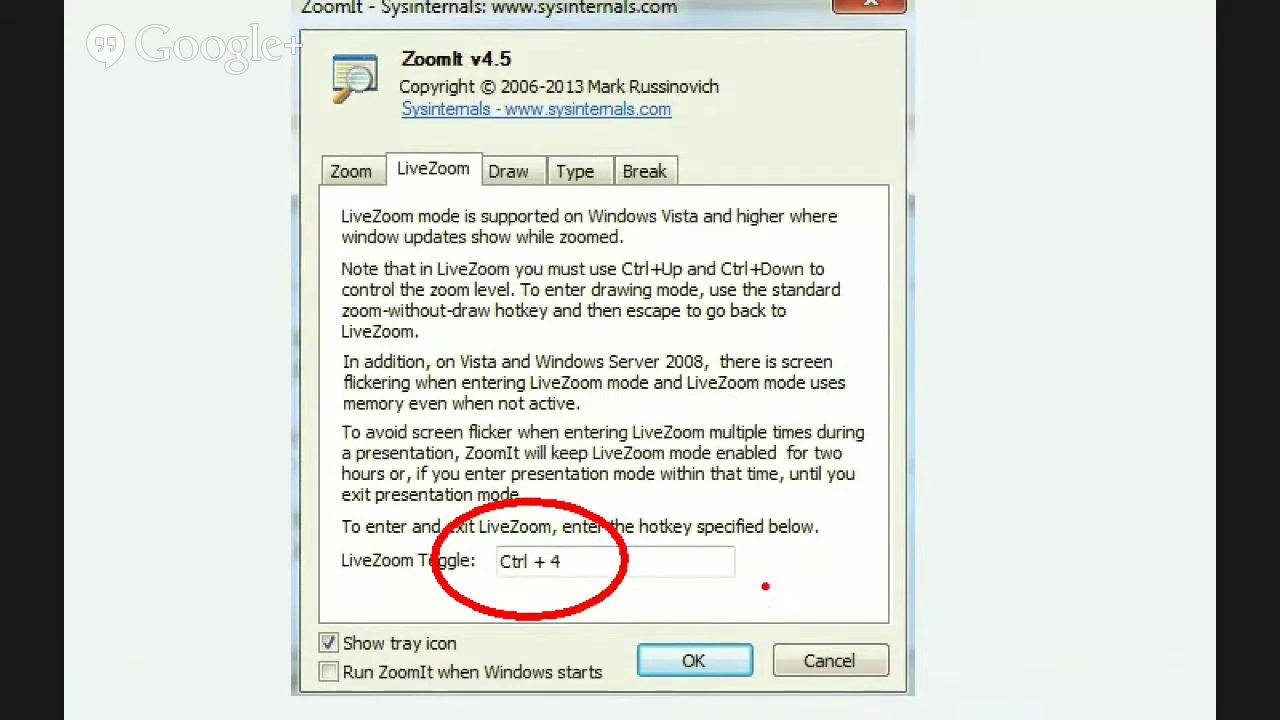
pyautogui.press('Escape')
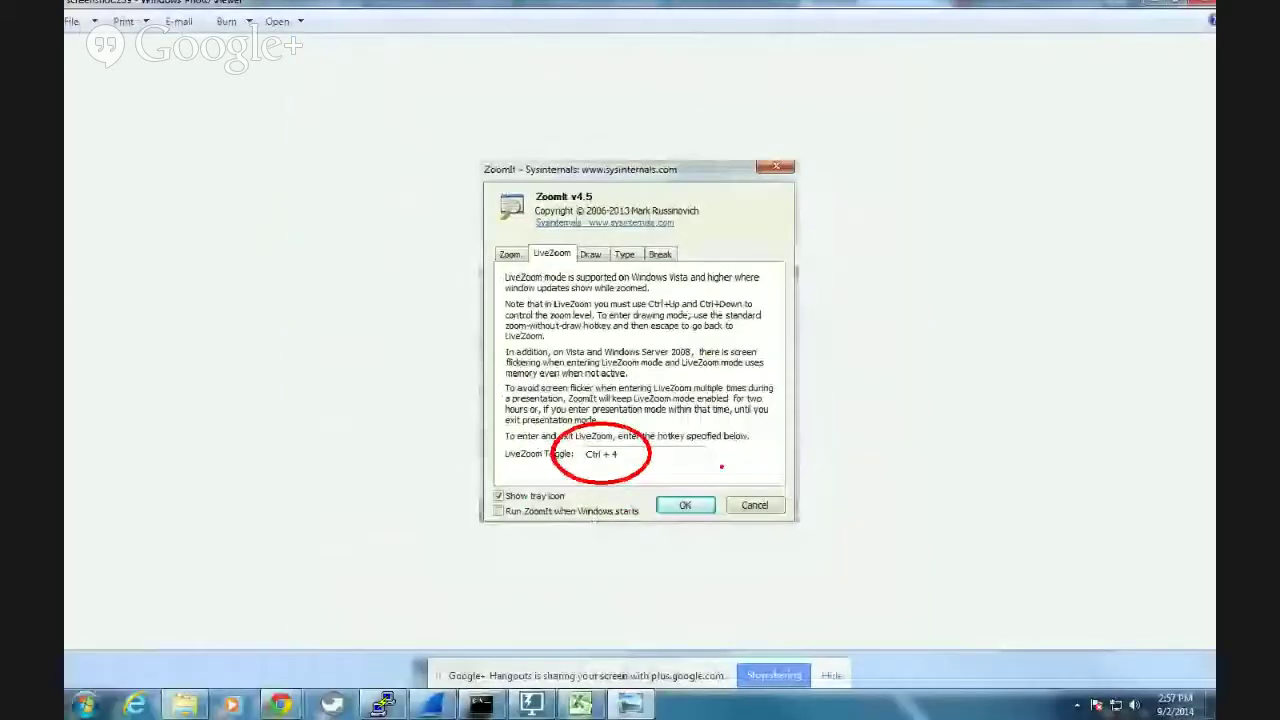
# In the untitled spreadsheet, enter a first name in A2 and a last name in B2.
pyautogui.moveTo(281, 703)
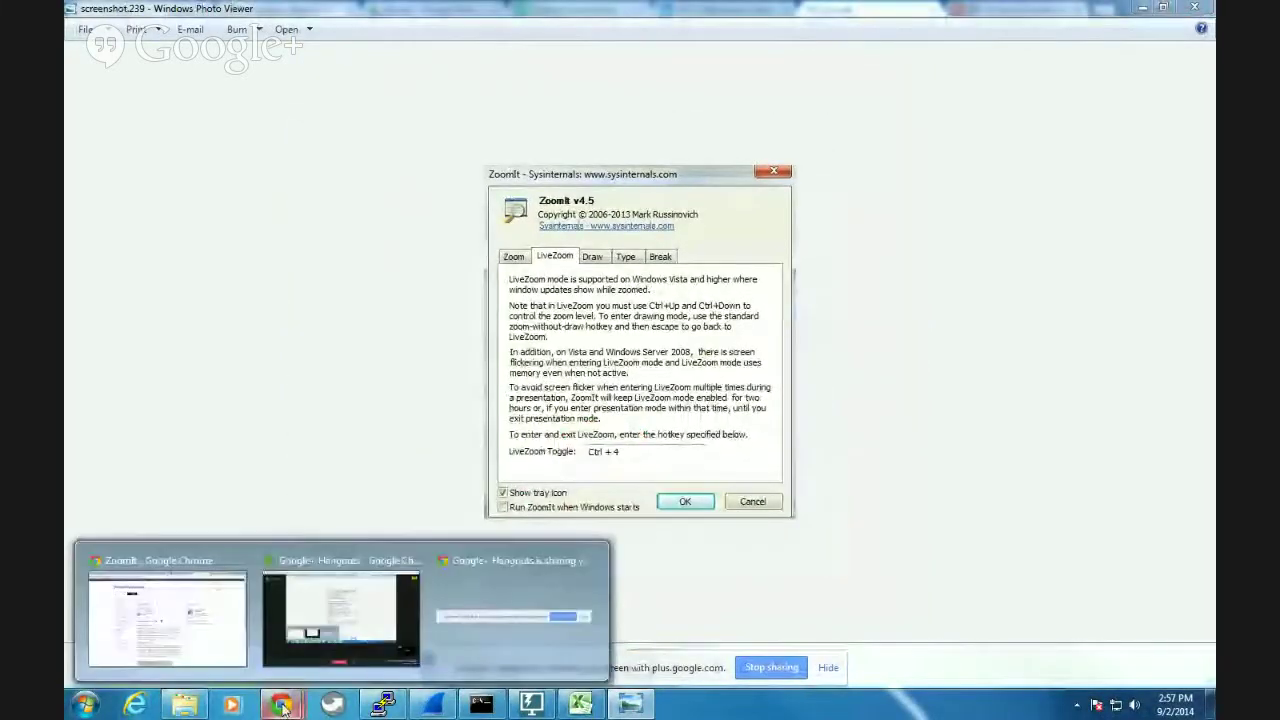
pyautogui.click(200, 563)
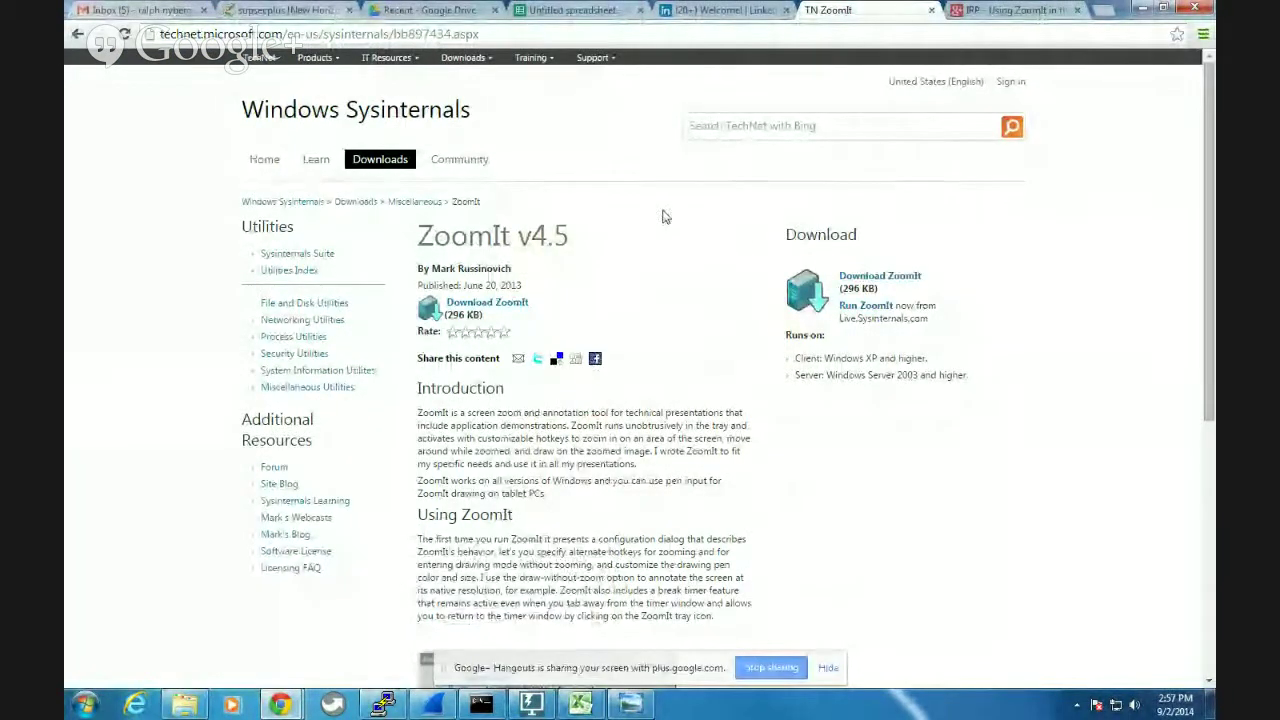
pyautogui.click(573, 12)
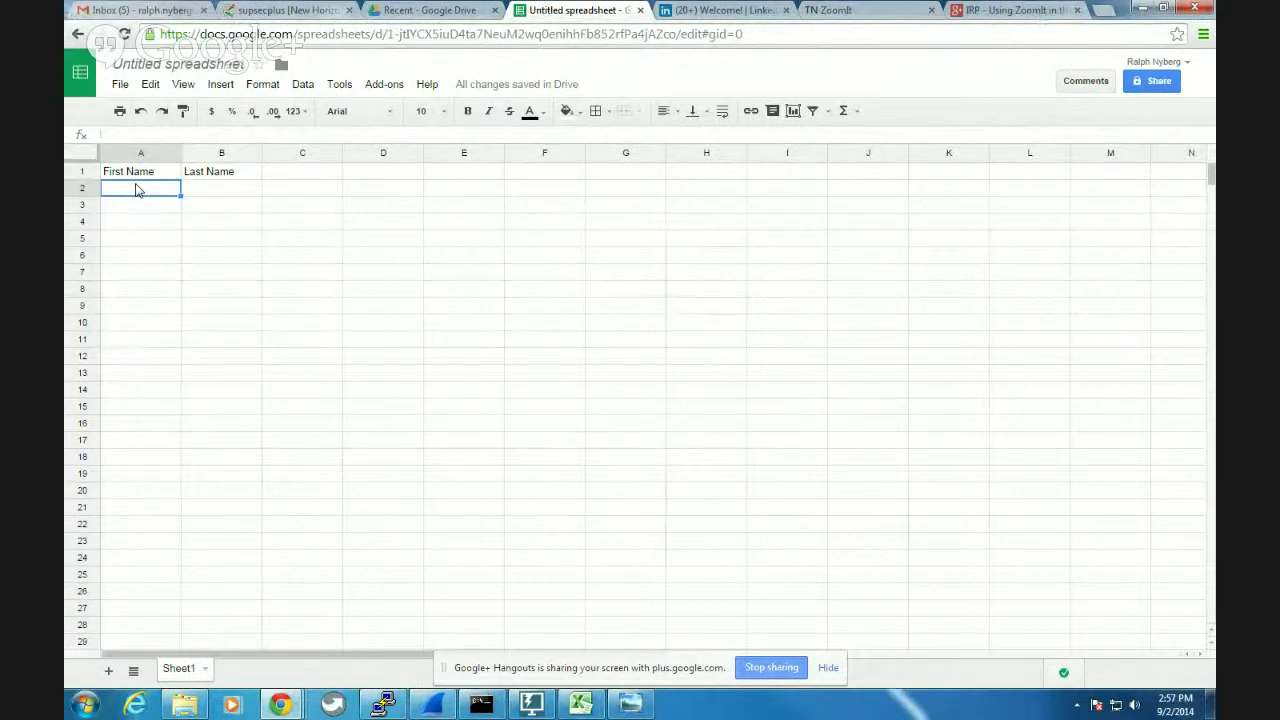
pyautogui.write('R')
pyautogui.press('BackSpace')
pyautogui.press('Tab')
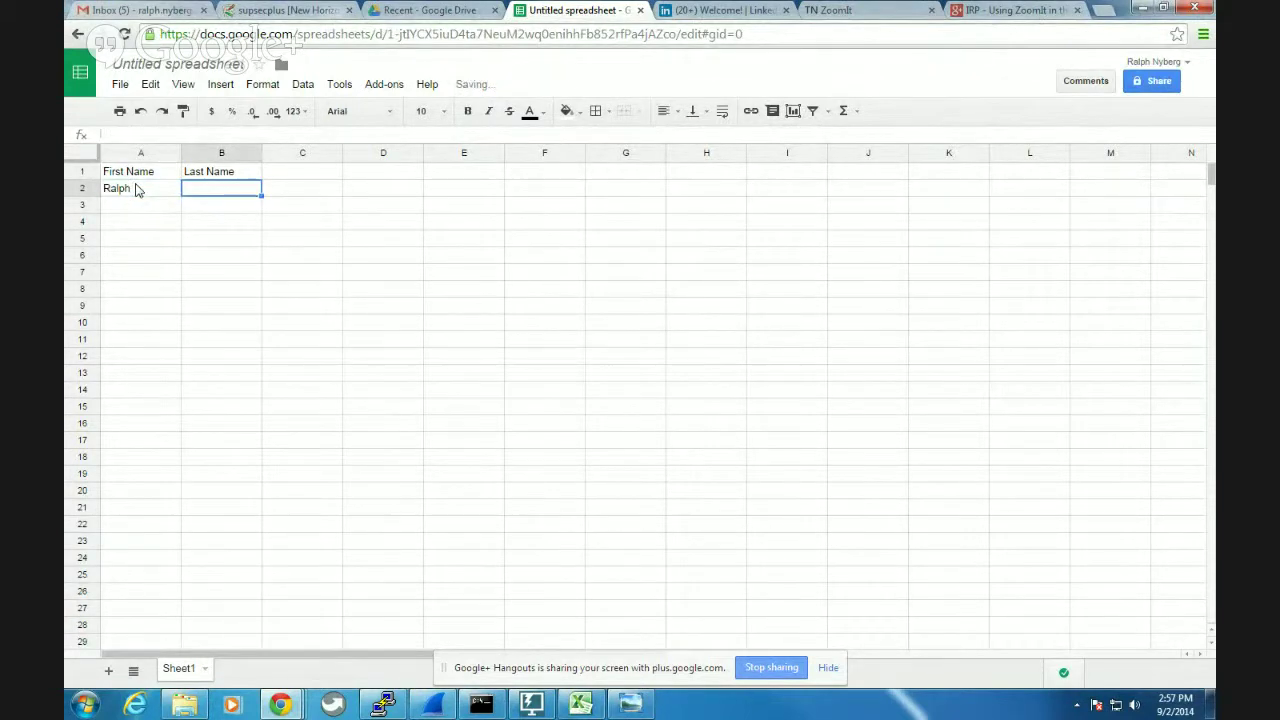
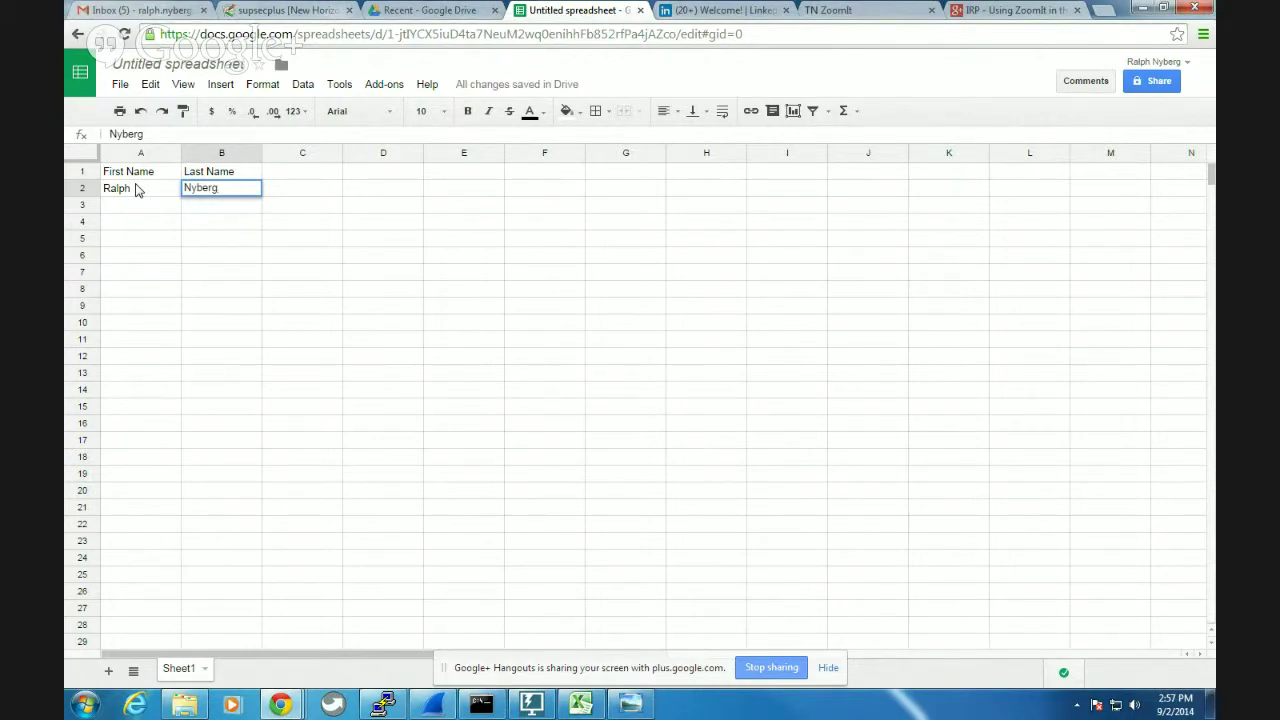
# Circle the last-name cell B2 in red with ZoomIt, then return to the screenshot viewer.
pyautogui.hotkey('ctrl', '1')
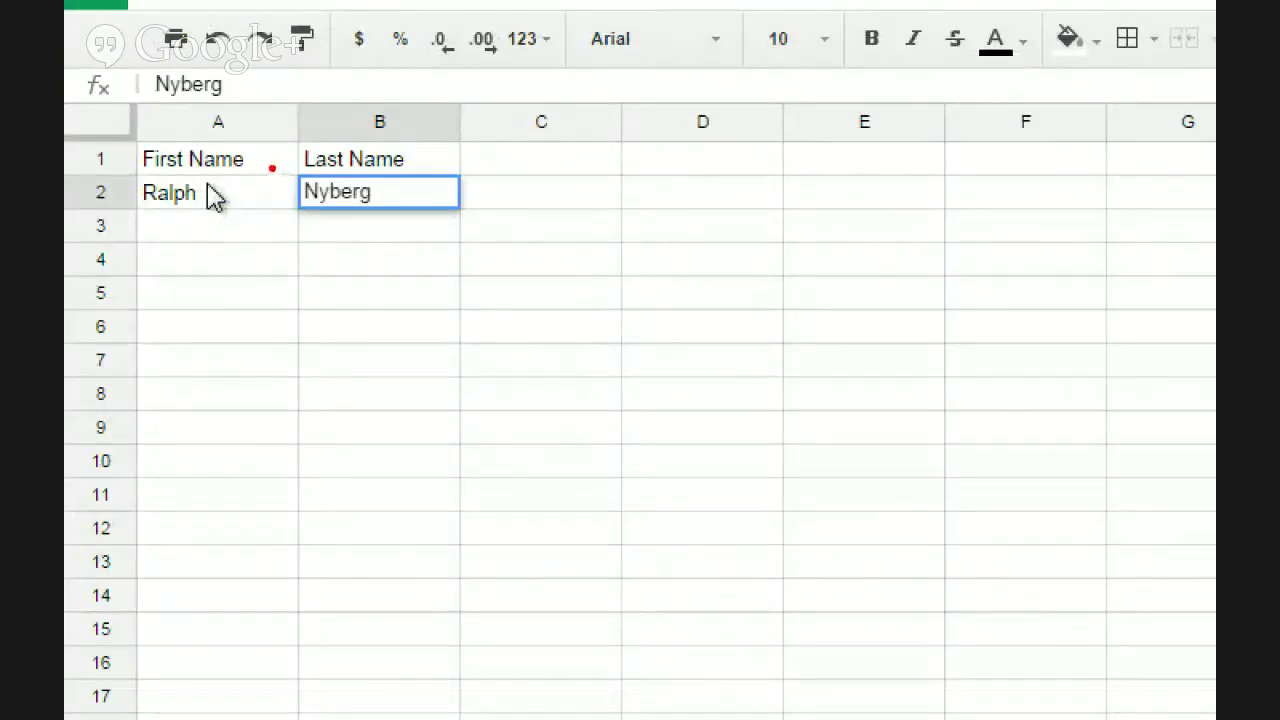
pyautogui.moveTo(263, 160); pyautogui.dragTo(300, 160)
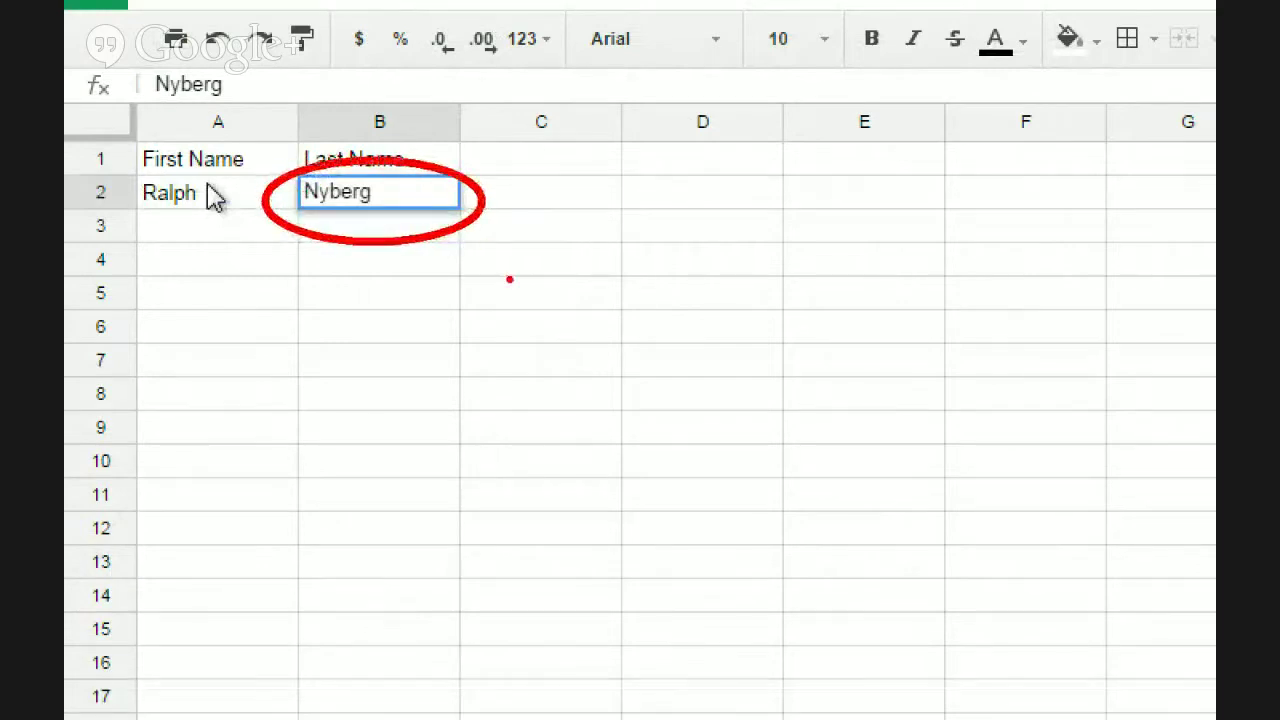
pyautogui.press('Escape')
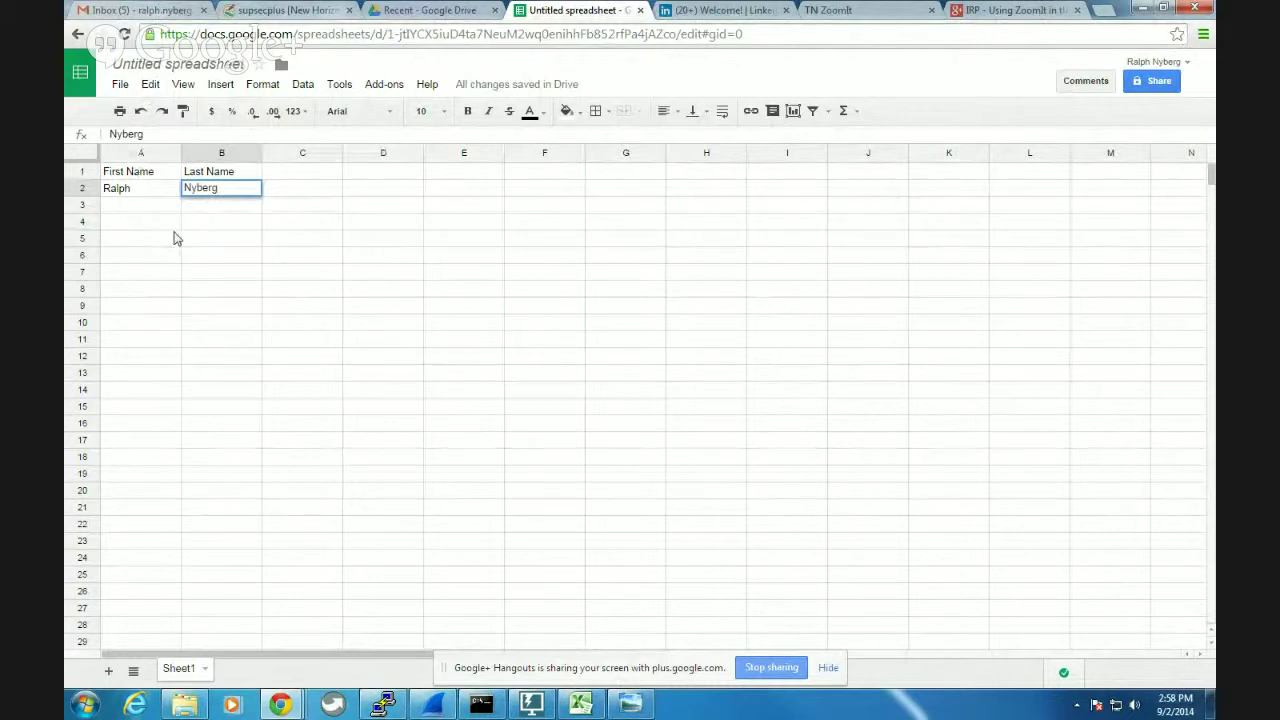
pyautogui.press('Tab')
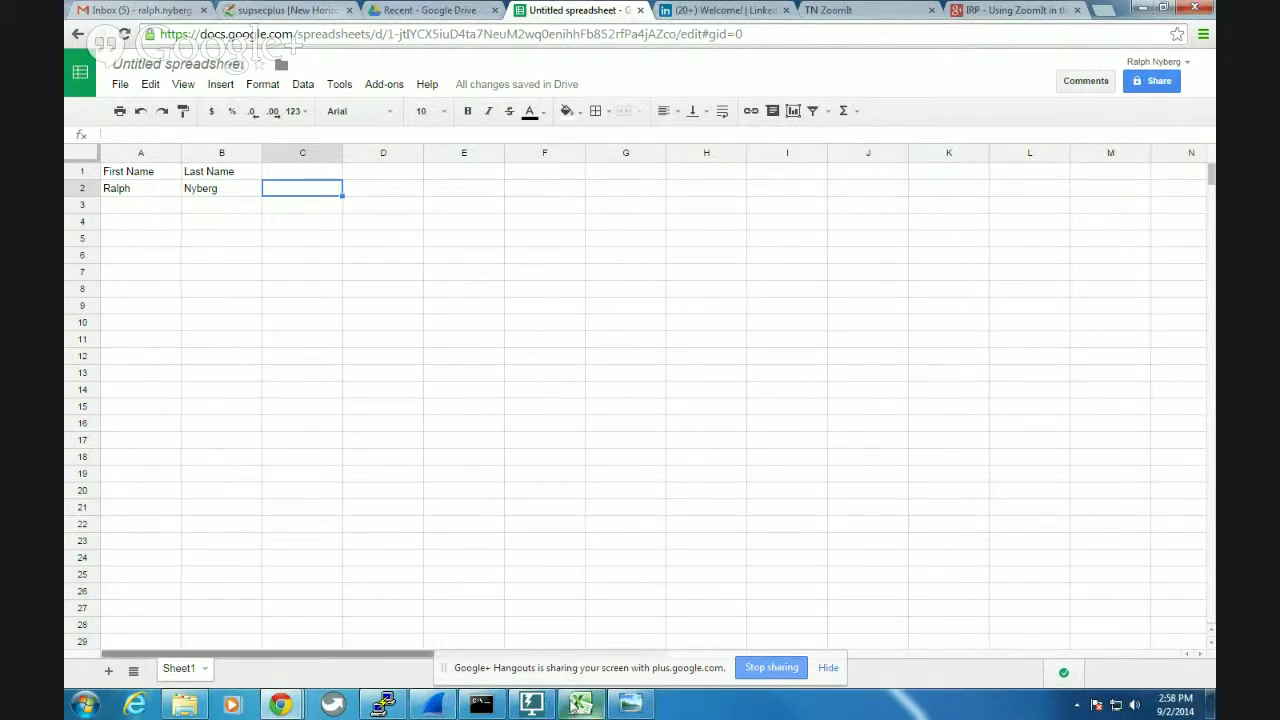
pyautogui.click(630, 705)
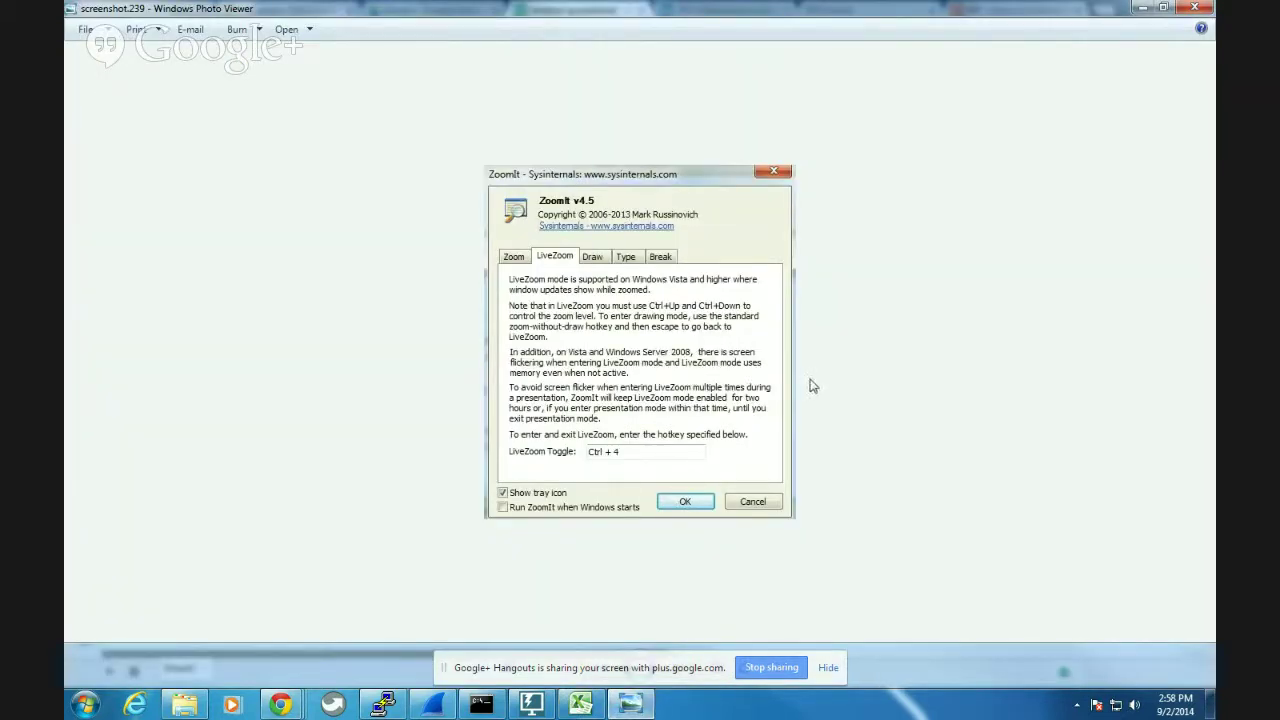
# Zoom in on the Draw settings screenshot and box the pen-colour paragraph in orange.
pyautogui.press('Right')
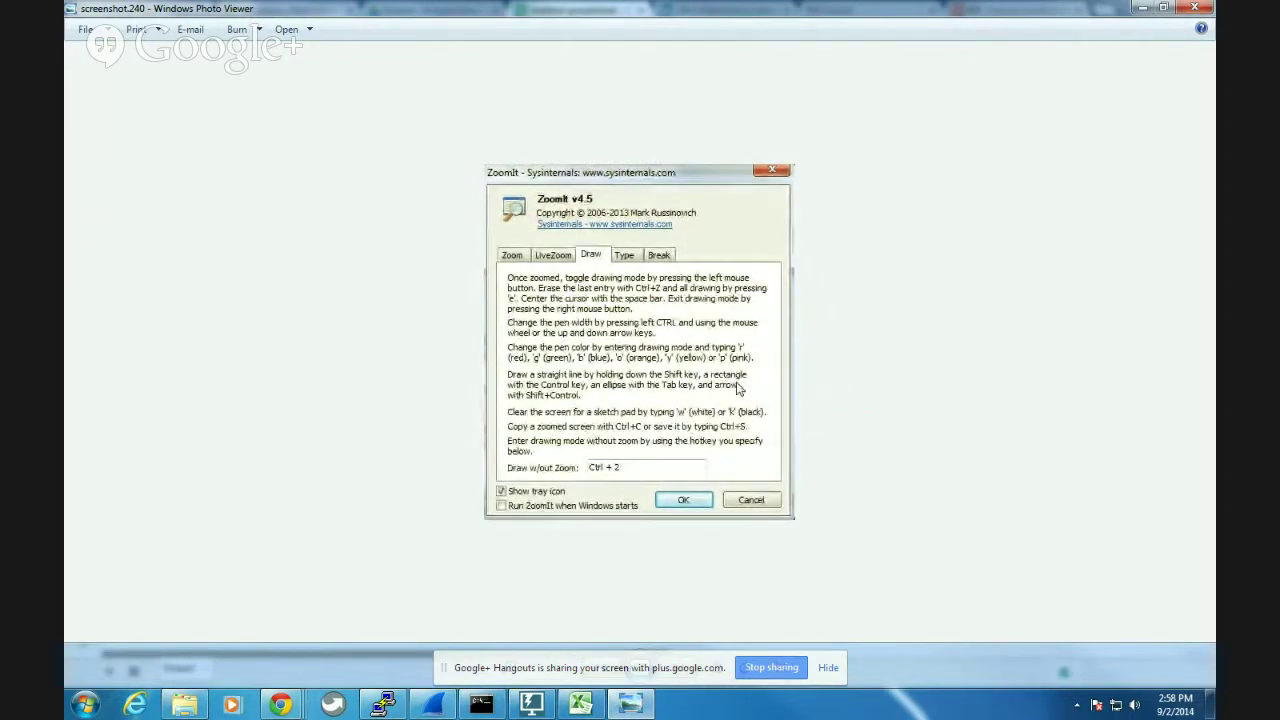
pyautogui.hotkey('ctrl', '1')
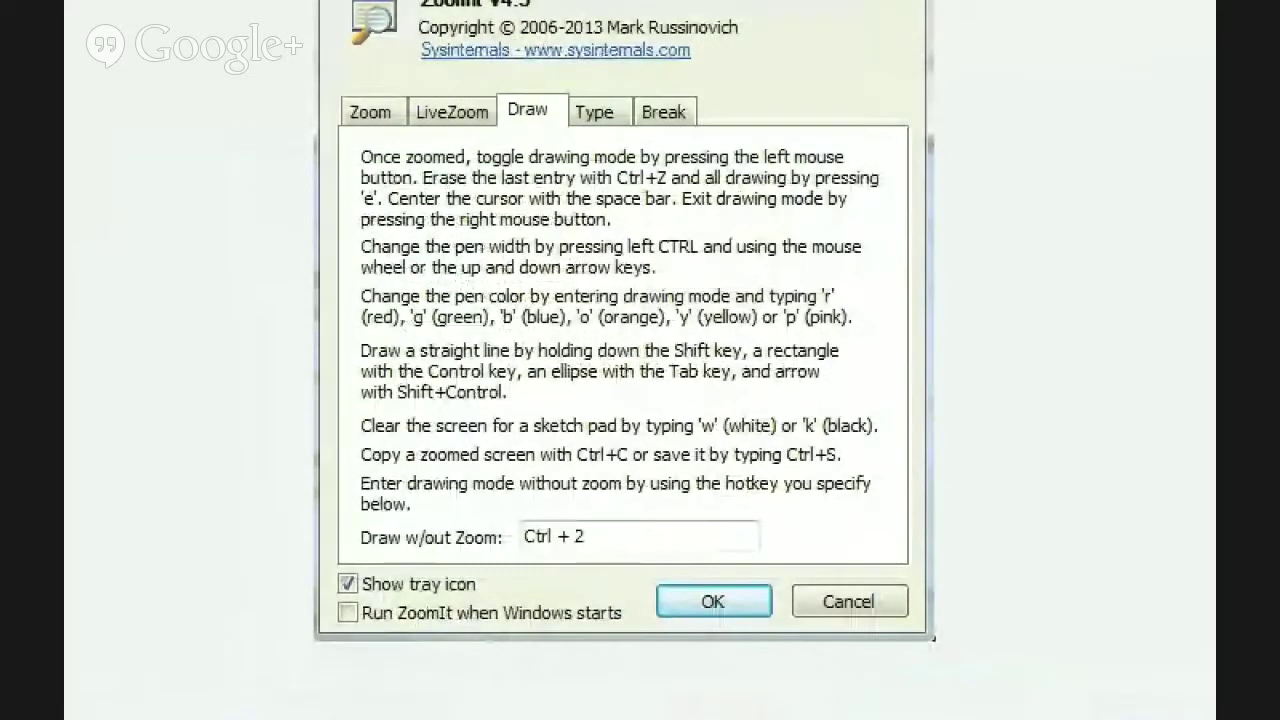
pyautogui.click(654, 399)
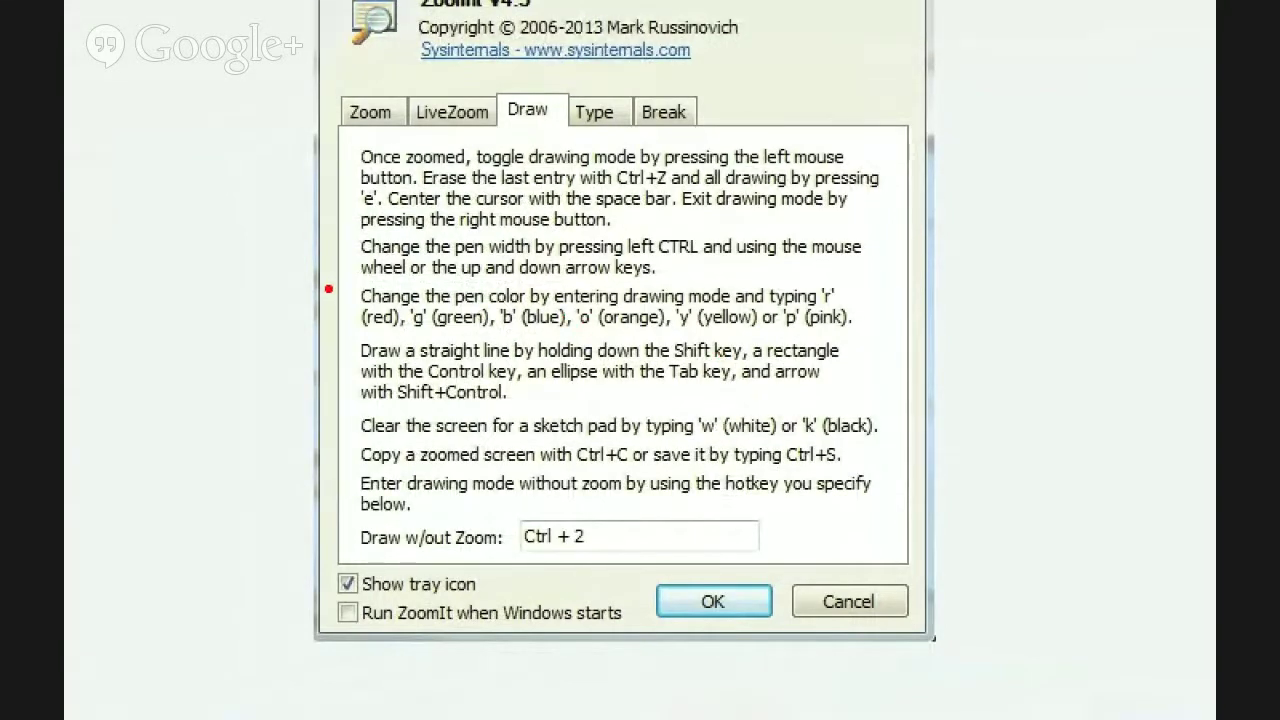
pyautogui.press('o')
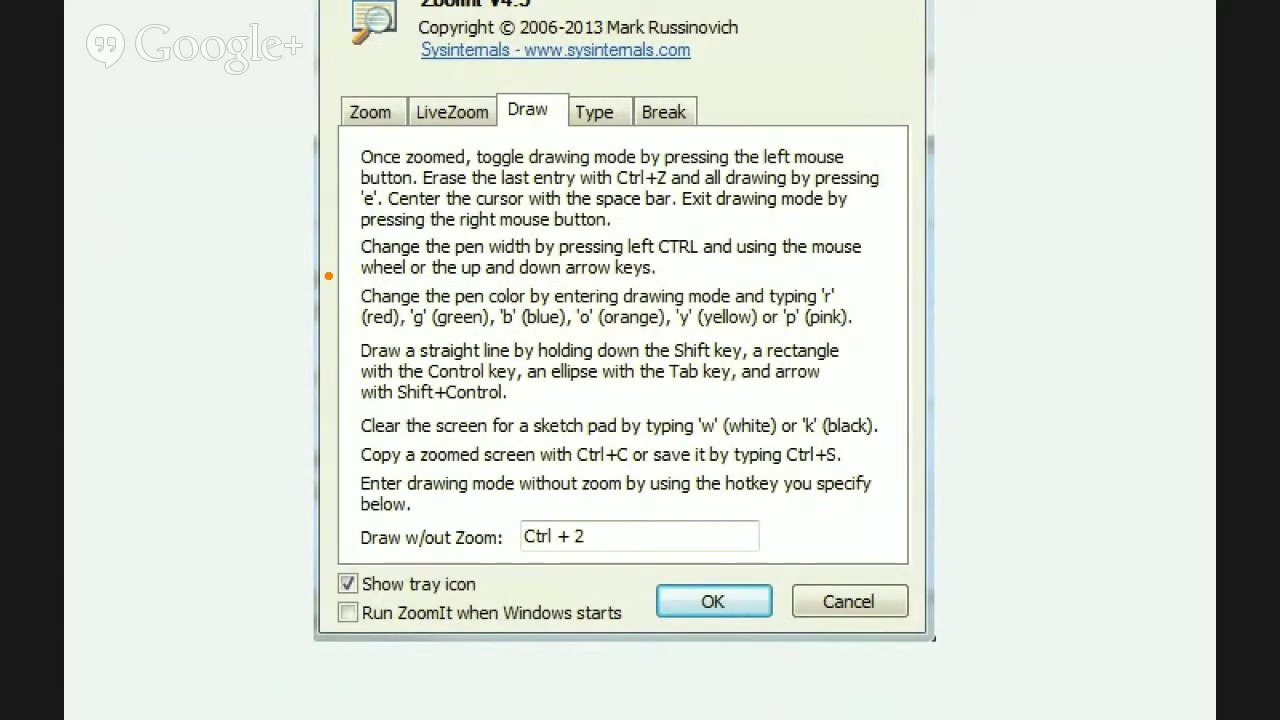
pyautogui.moveTo(328, 276)
pyautogui.mouseDown()
pyautogui.moveTo(478, 358)
pyautogui.moveTo(940, 346)
pyautogui.moveTo(912, 338)
pyautogui.mouseUp()
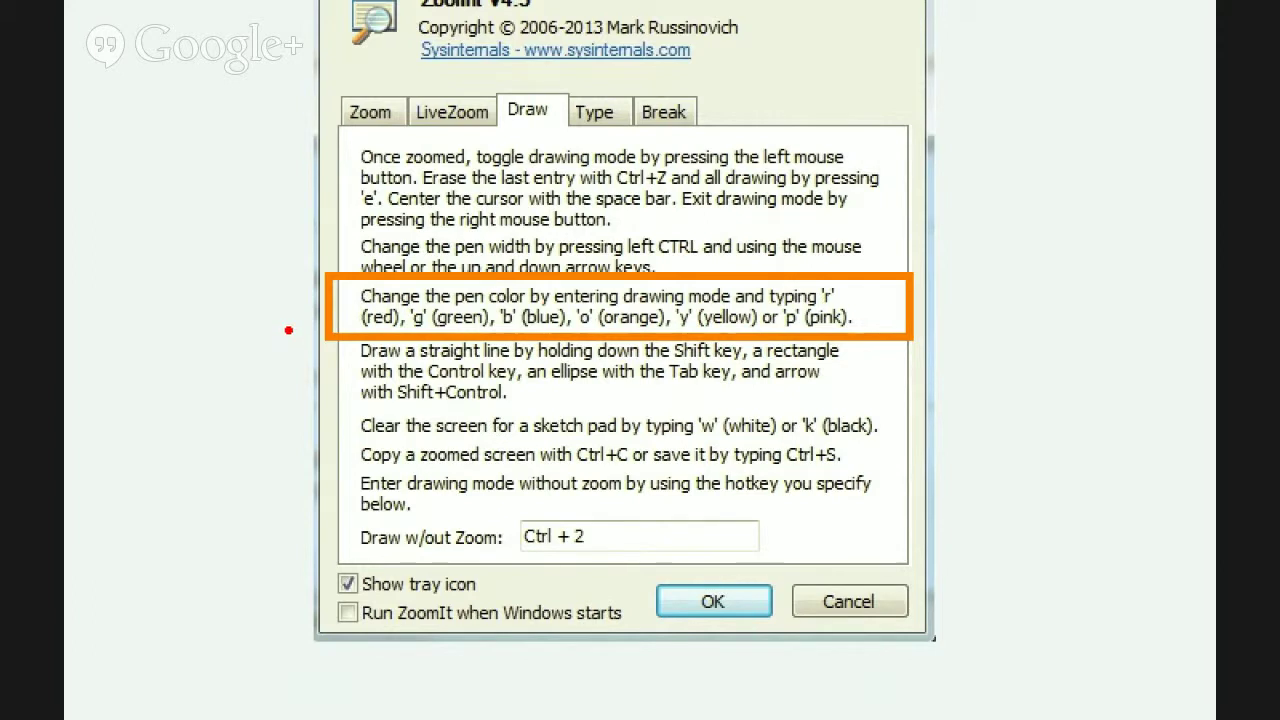
# Undo the red and orange marks, circle the Draw help text in red, and exit zoom.
pyautogui.moveTo(370, 334)
pyautogui.mouseDown()
pyautogui.moveTo(520, 410)
pyautogui.moveTo(890, 340)
pyautogui.moveTo(640, 333)
pyautogui.mouseUp()
pyautogui.moveTo(748, 330); pyautogui.dragTo(968, 413)
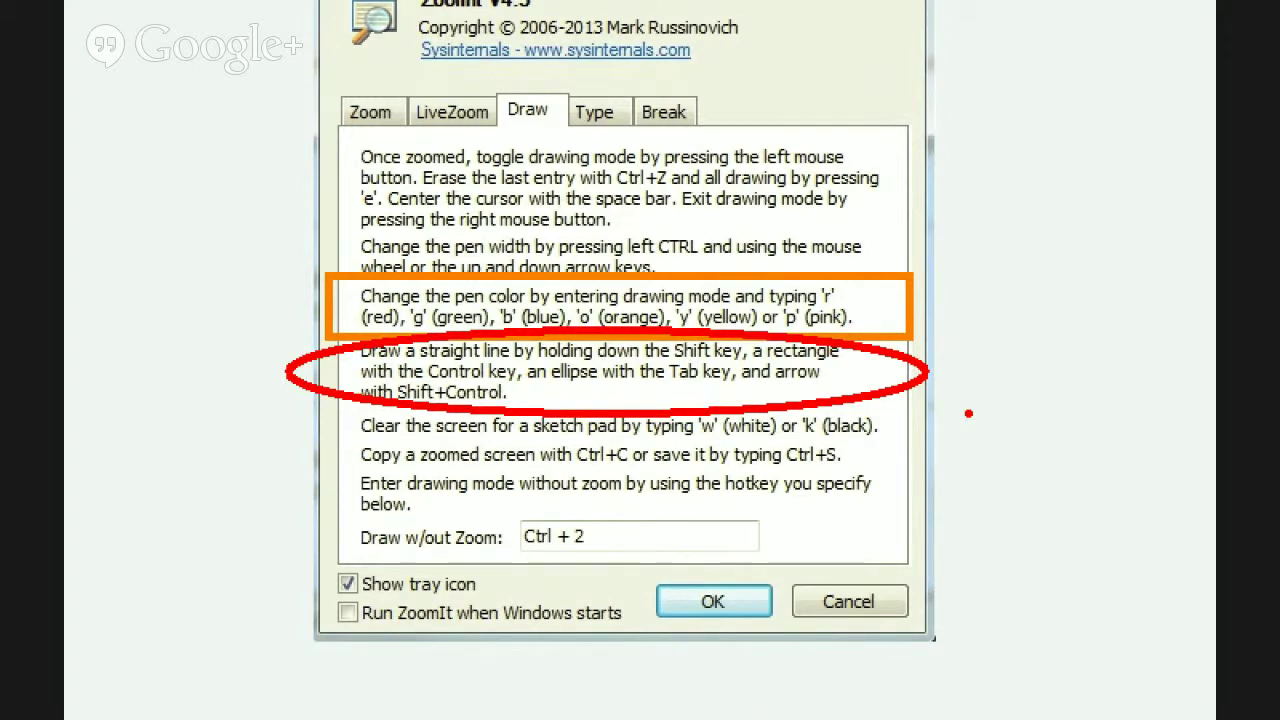
pyautogui.hotkey('ctrl', 'z')
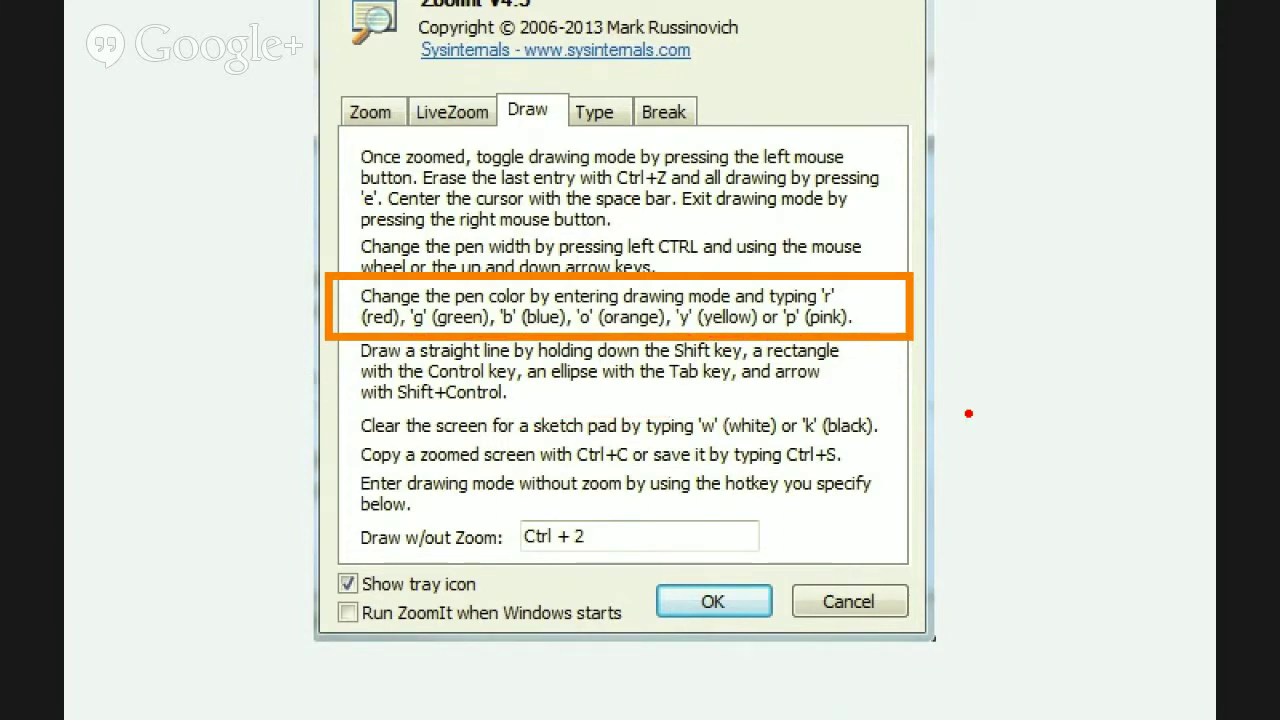
pyautogui.hotkey('ctrl', 'z')
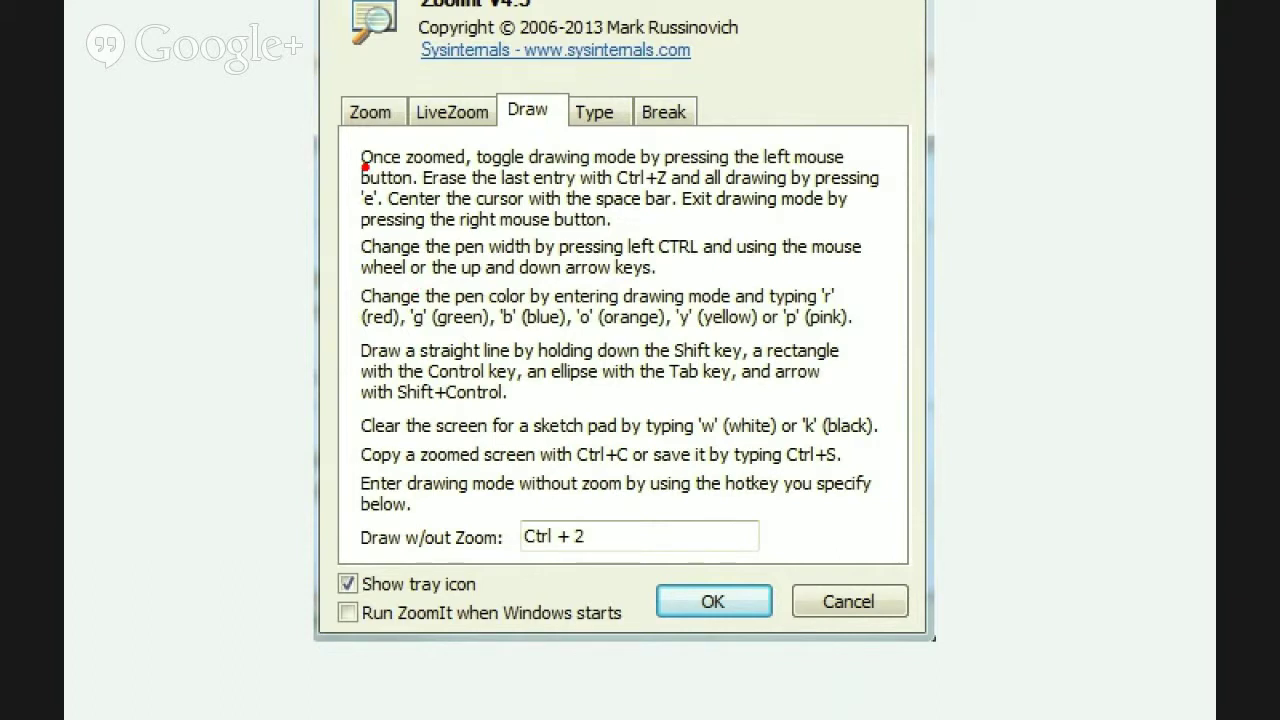
pyautogui.moveTo(293, 92)
pyautogui.mouseDown()
pyautogui.moveTo(420, 232)
pyautogui.moveTo(960, 640)
pyautogui.moveTo(918, 600)
pyautogui.mouseUp()
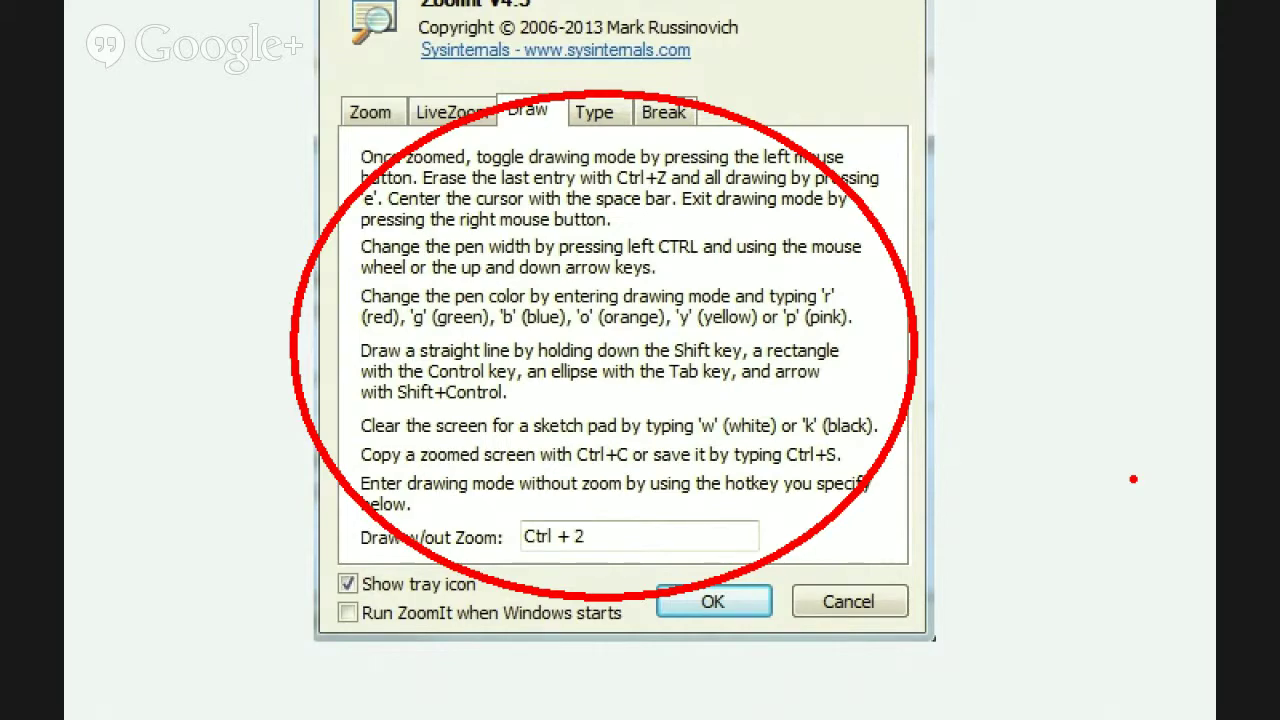
pyautogui.press('Escape')
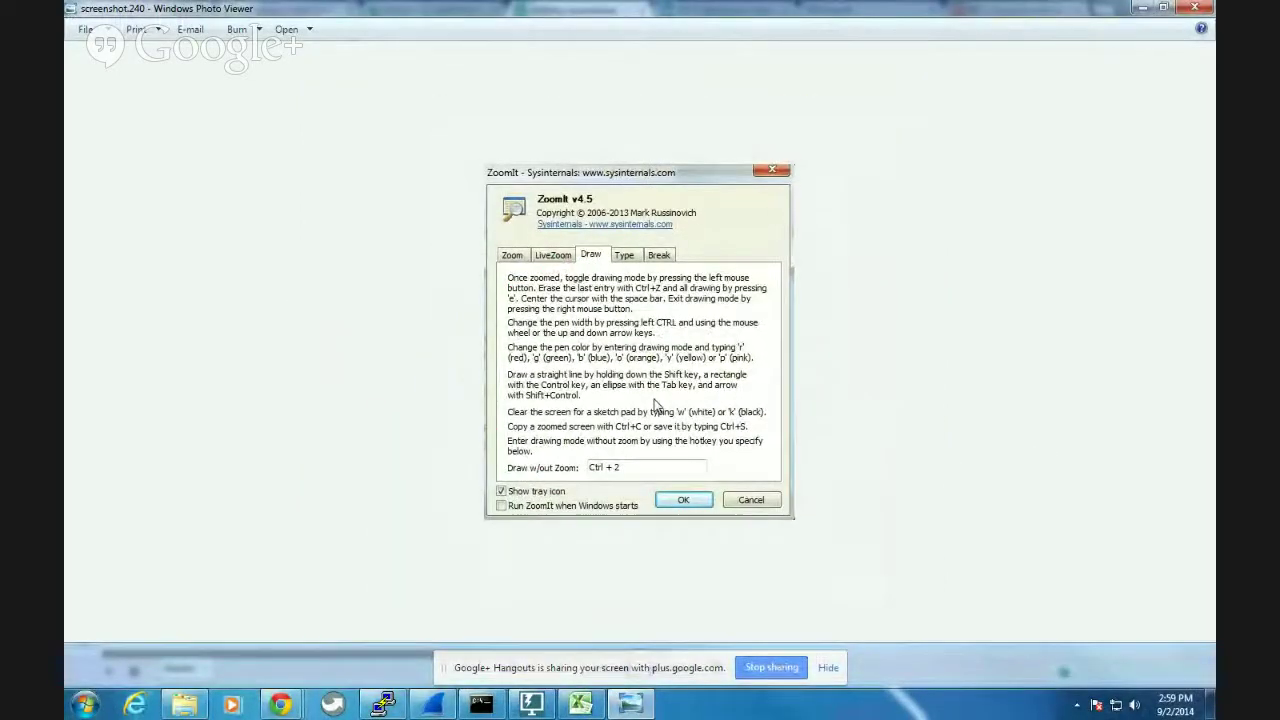
# On the zoomed Type settings screenshot, type large 'Big' and small 'Small' demo text.
pyautogui.hotkey('ctrl', 'Tab')
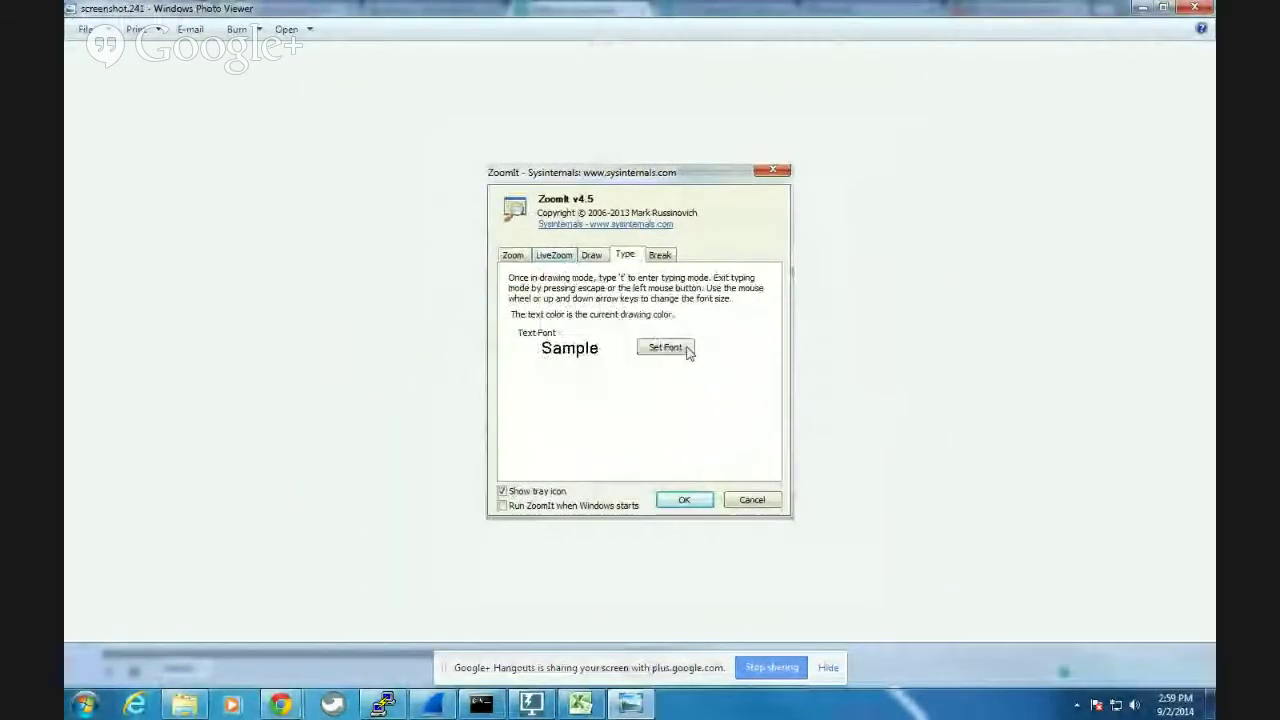
pyautogui.hotkey('ctrl', '1')
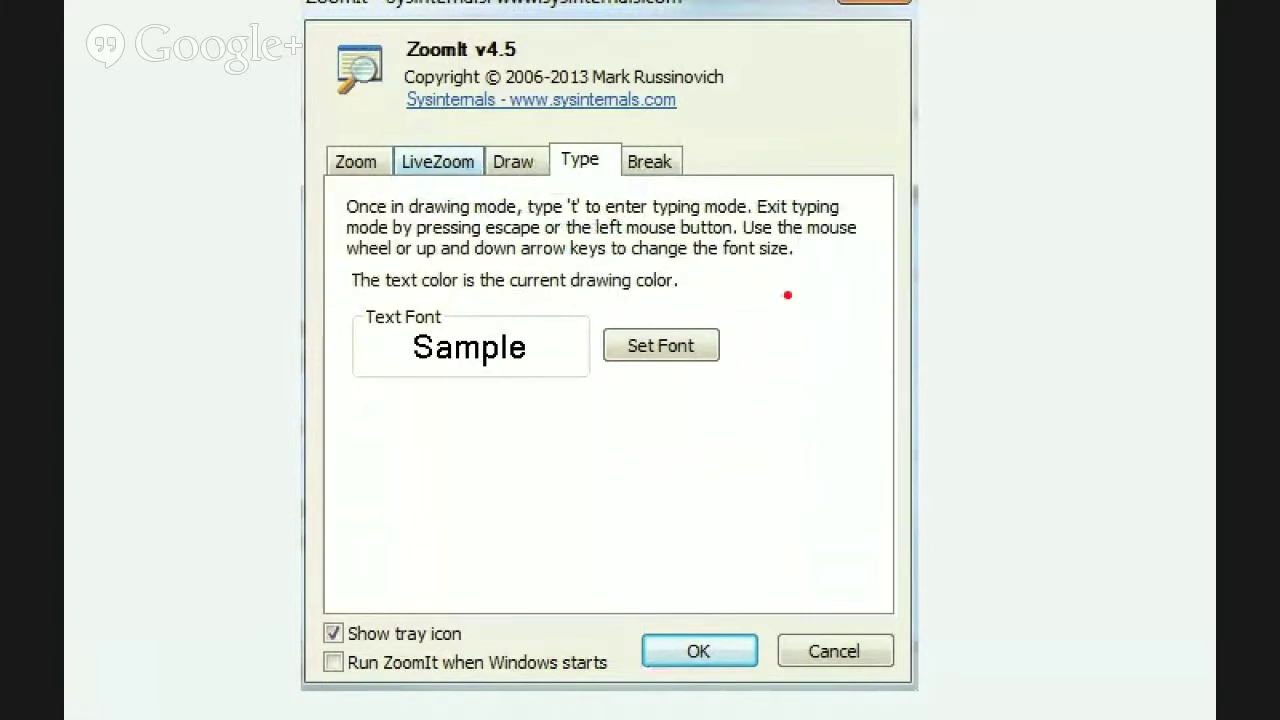
pyautogui.press('t')
pyautogui.scroll(4, 777, 288)
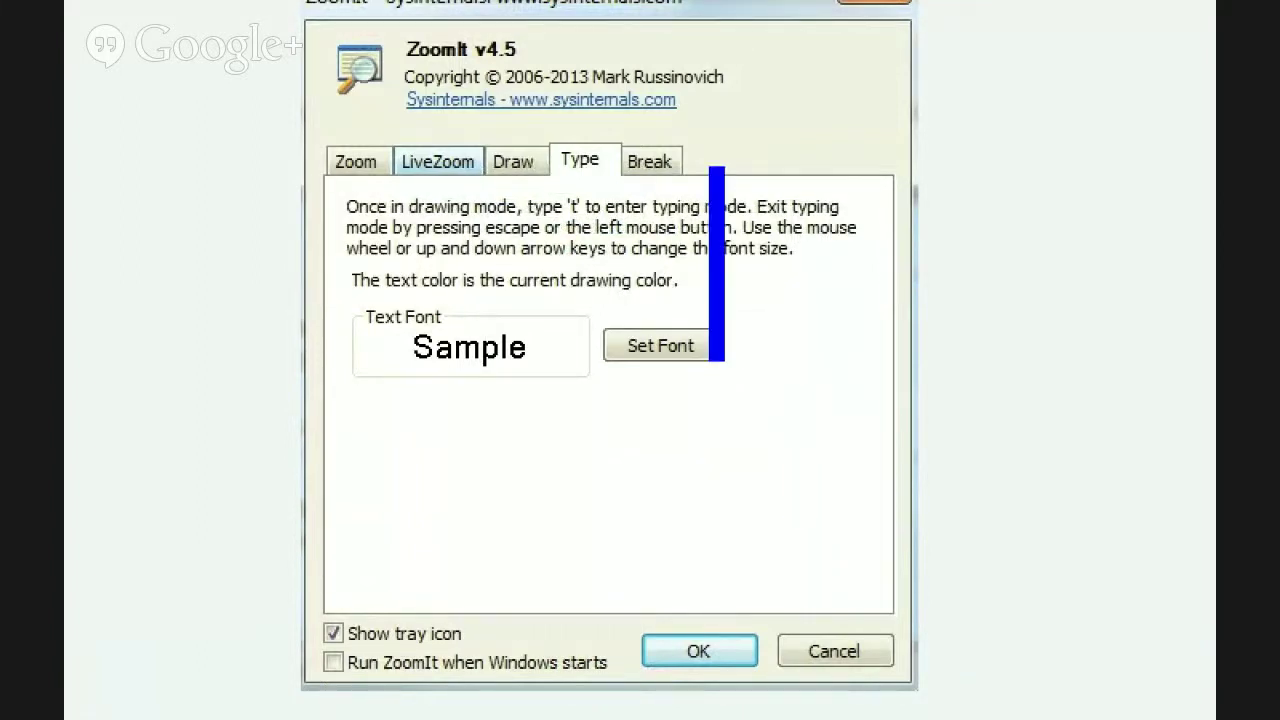
pyautogui.write('Big')
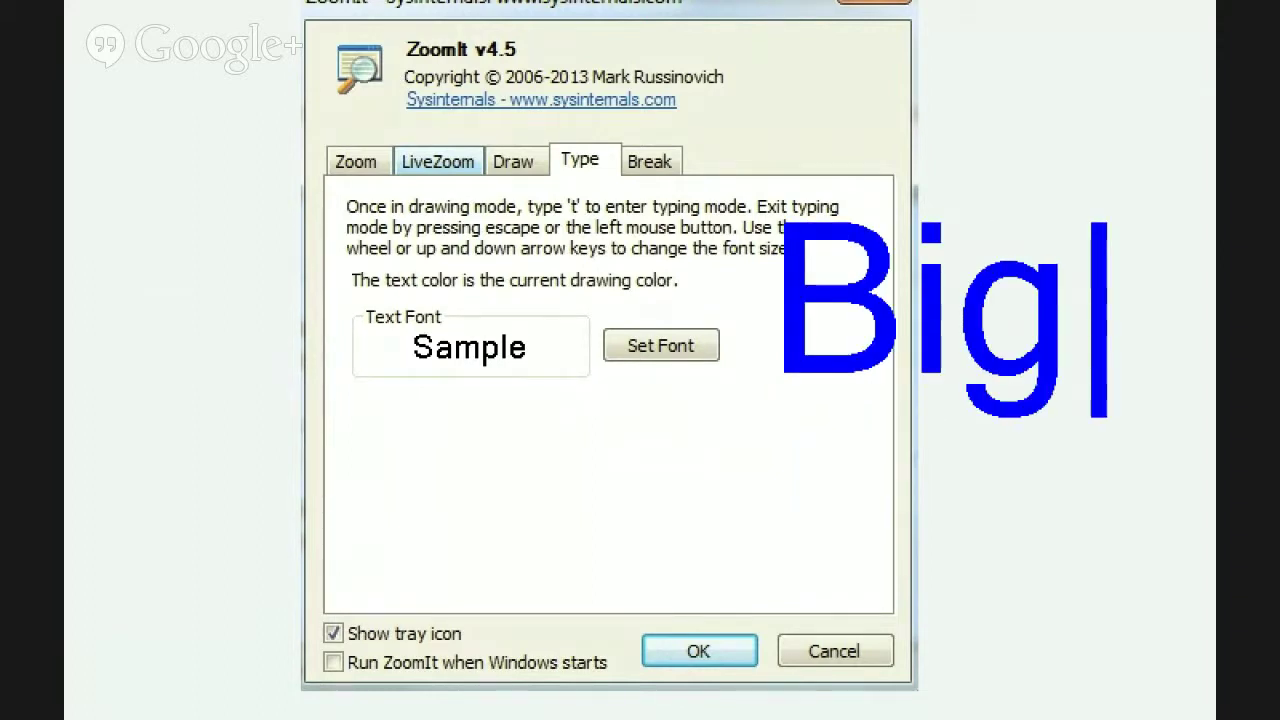
pyautogui.press('Return')
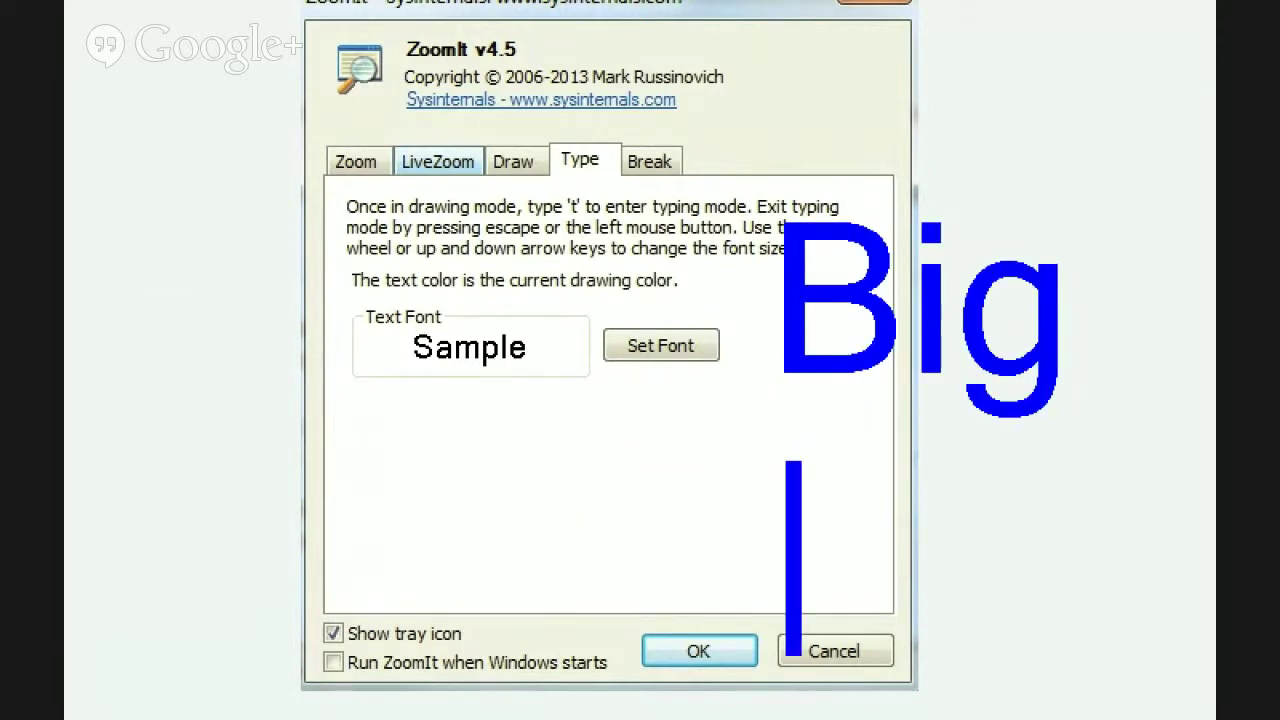
pyautogui.scroll(-4, 770, 445)
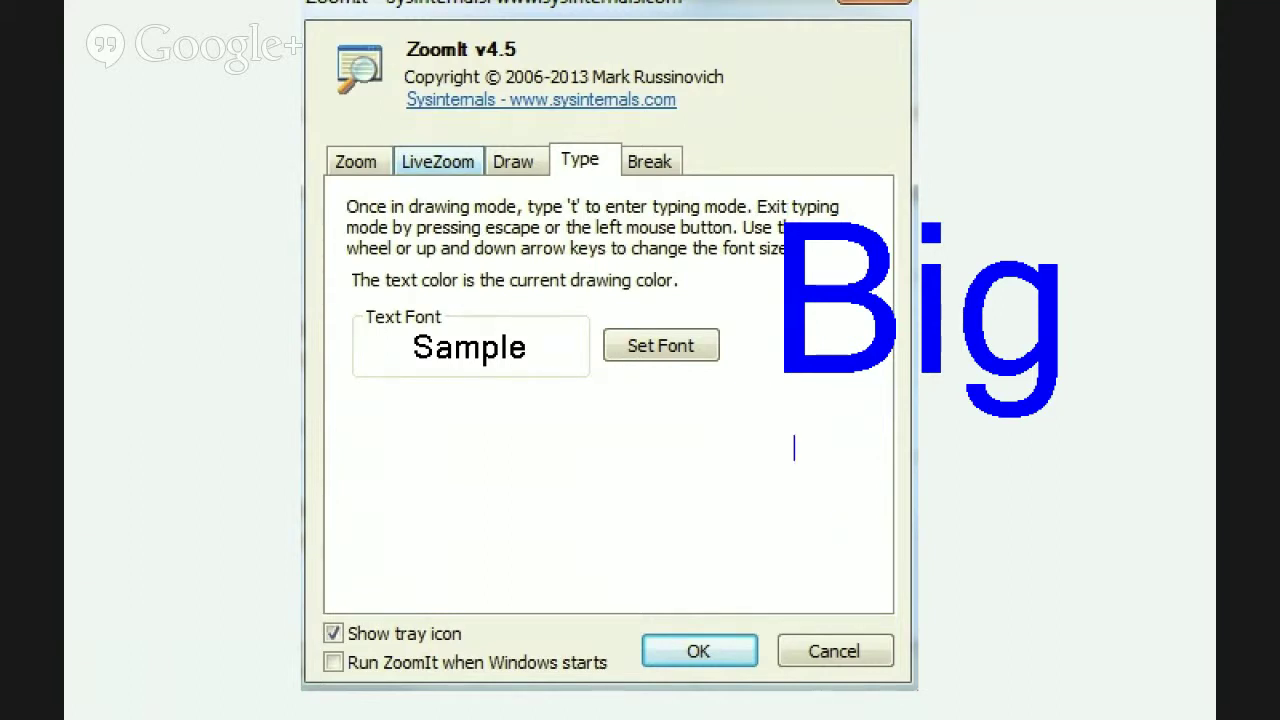
pyautogui.write('Small')
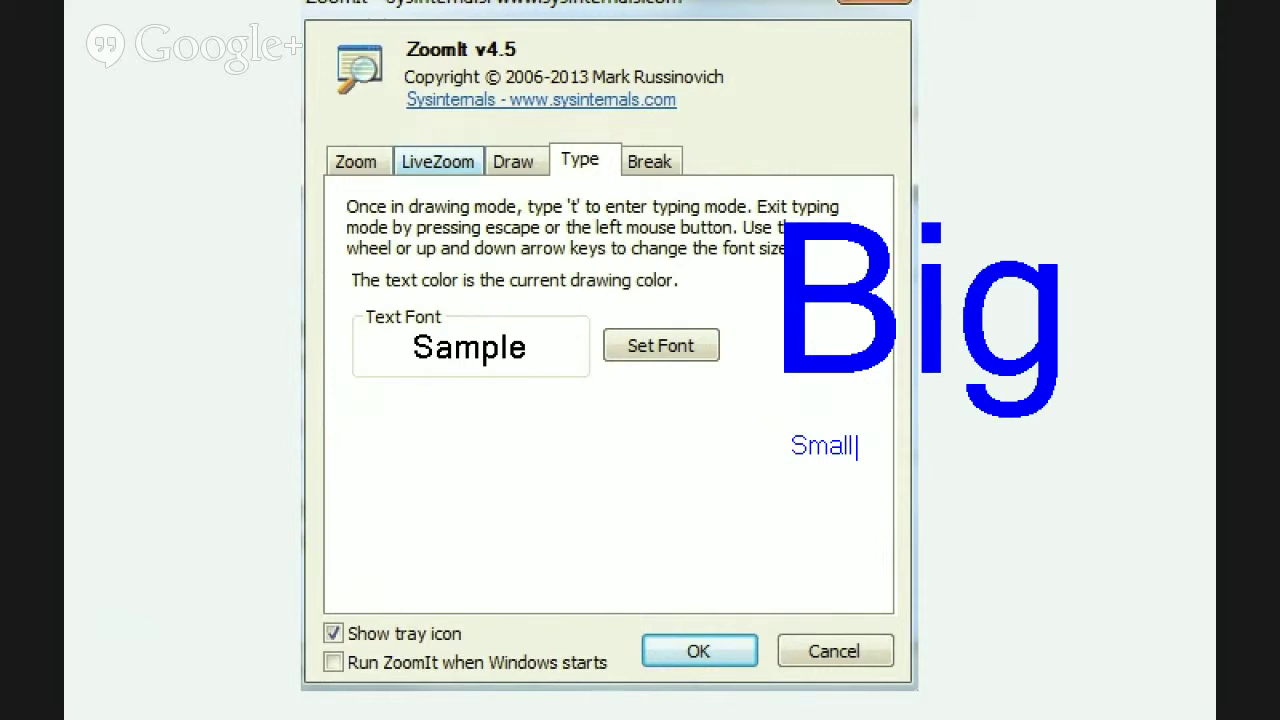
pyautogui.press('Escape')
pyautogui.press('Escape')
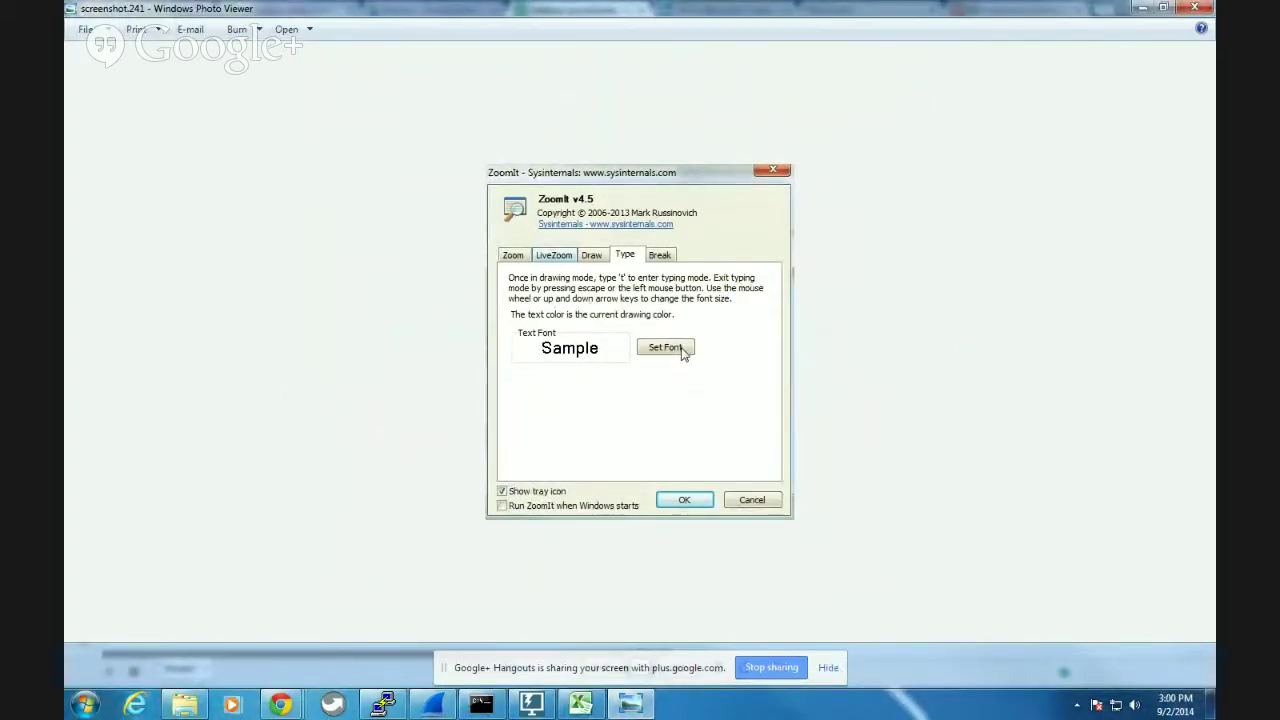
# Start the 15-minute break timer from the Break screenshot, close it, and return to the spreadsheet.
pyautogui.press('Right')
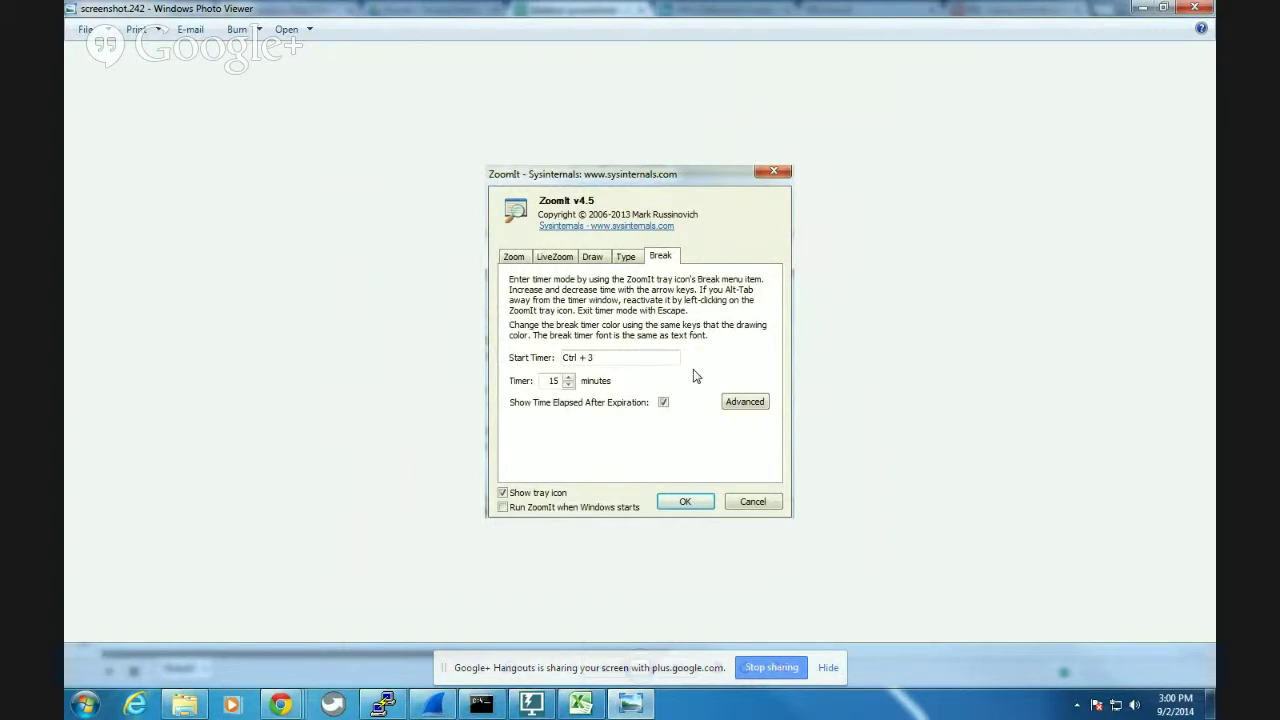
pyautogui.hotkey('ctrl', '3')
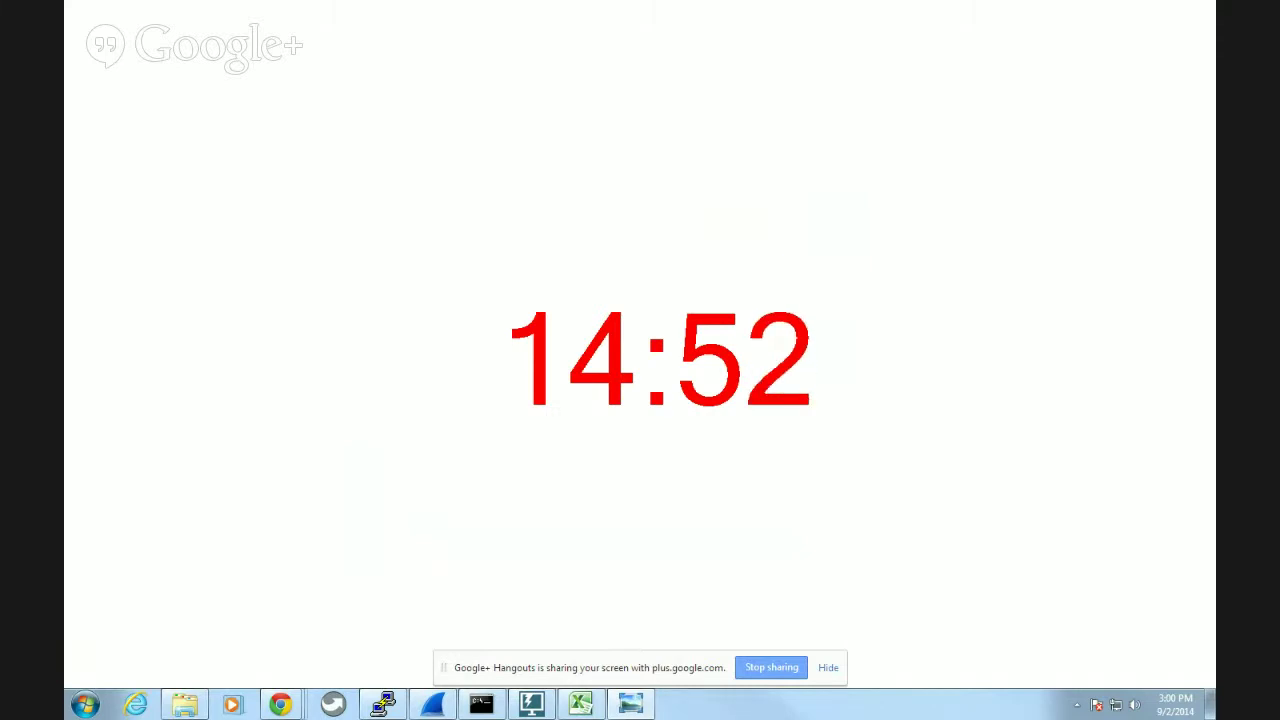
pyautogui.press('Escape')
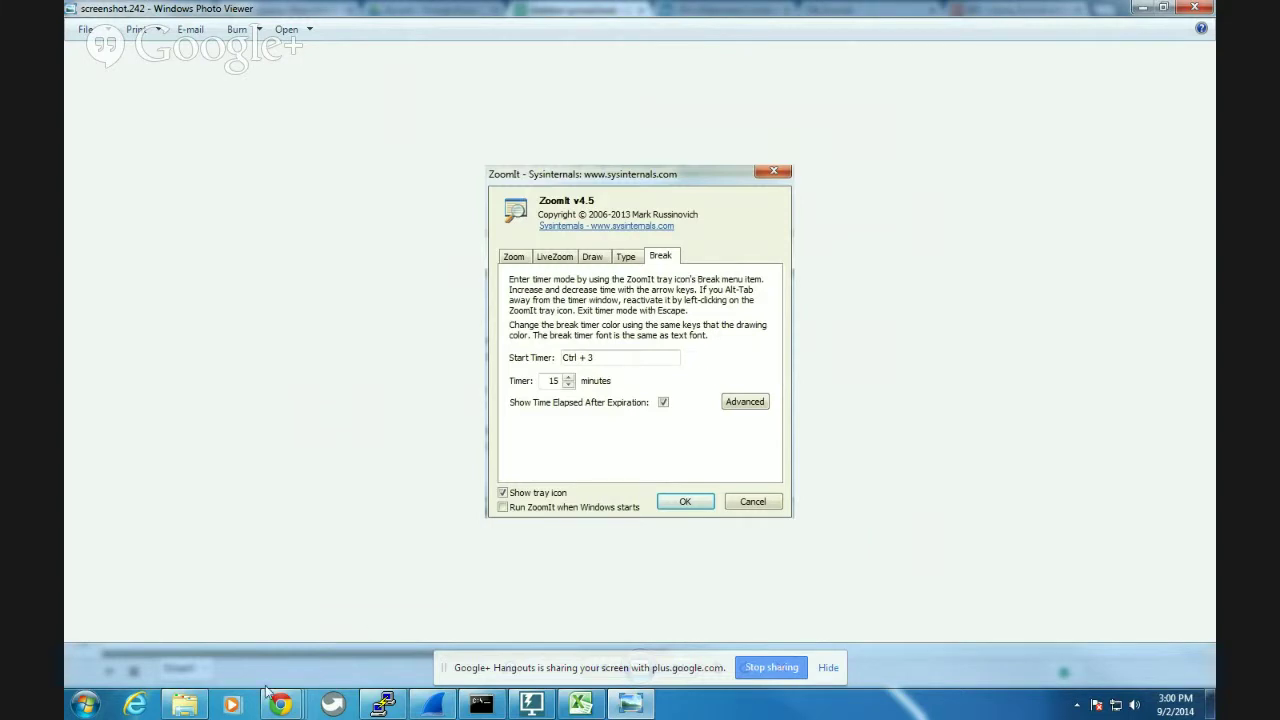
pyautogui.moveTo(279, 708)
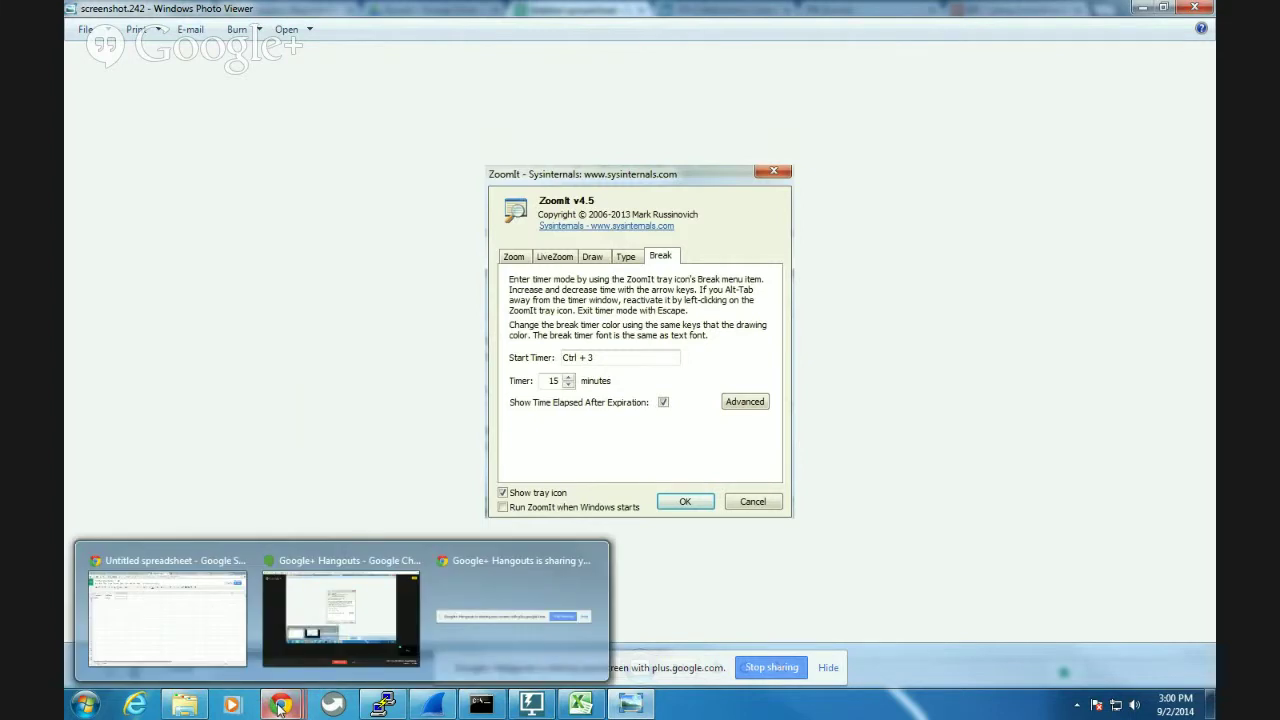
pyautogui.click(184, 579)
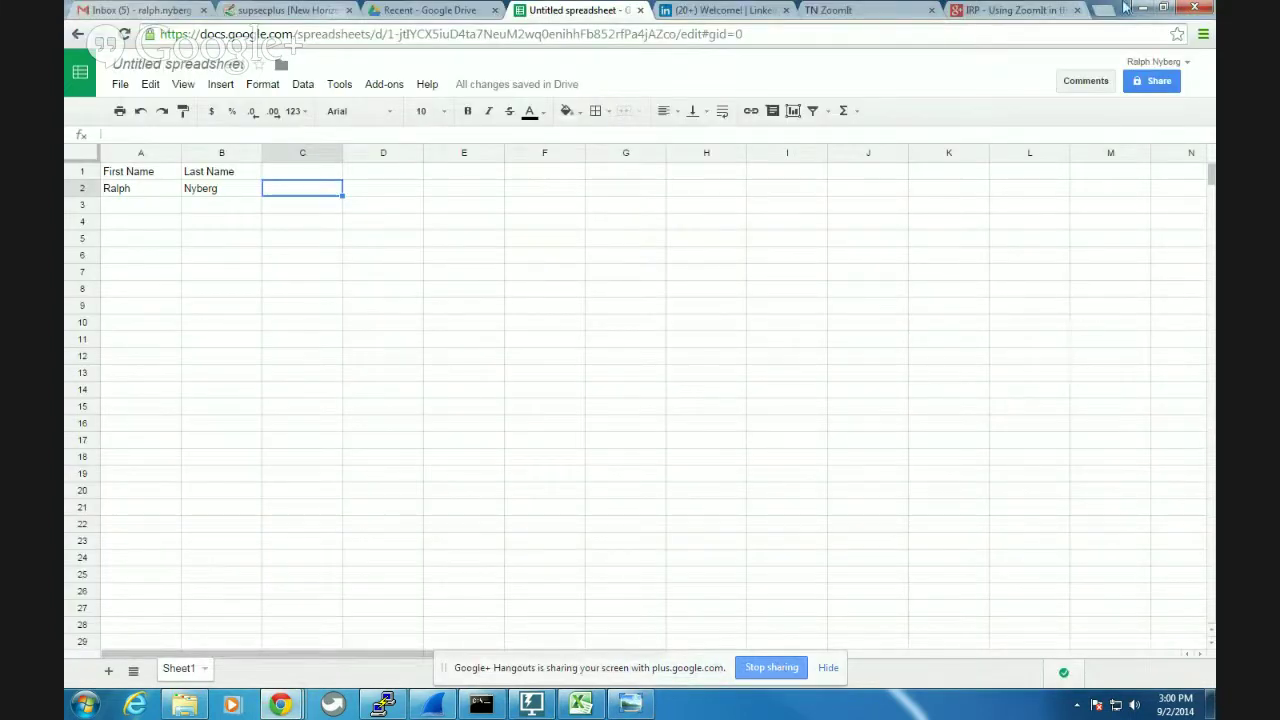
# In a new tab, search Google for 'cisco learning network' and open The Cisco Learning Network result.
pyautogui.click(1106, 10)
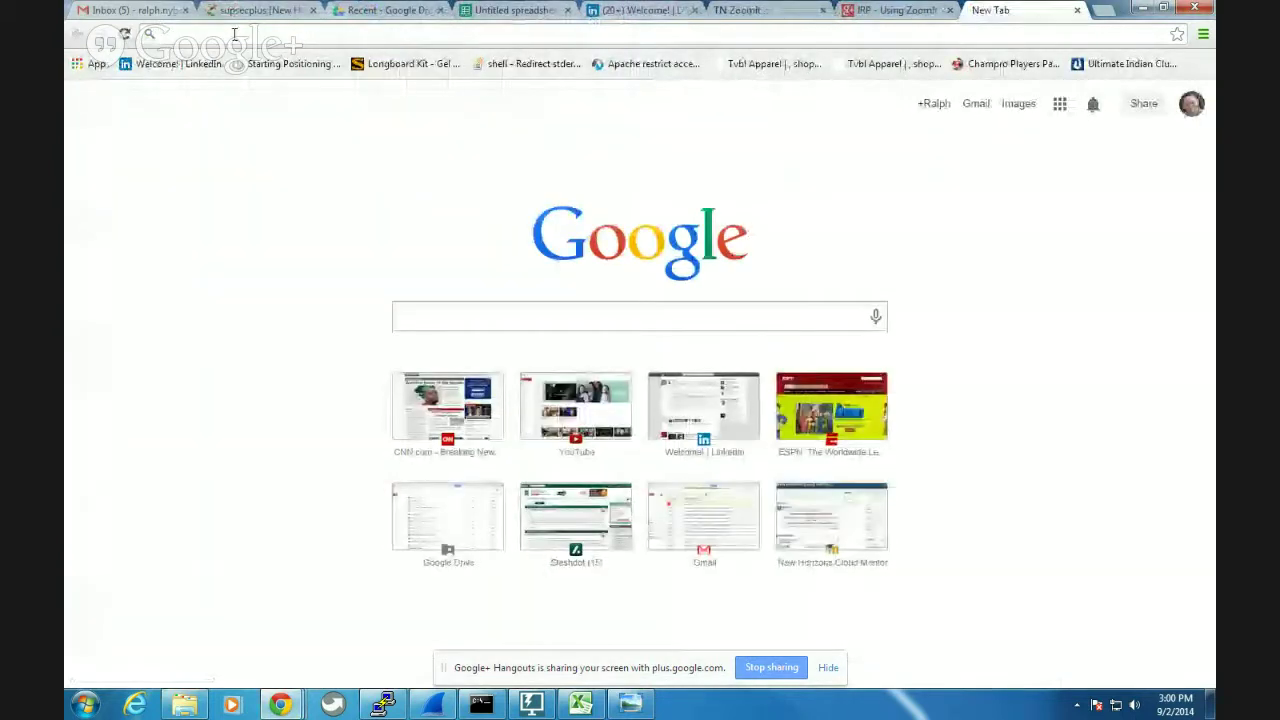
pyautogui.write('cisco lea')
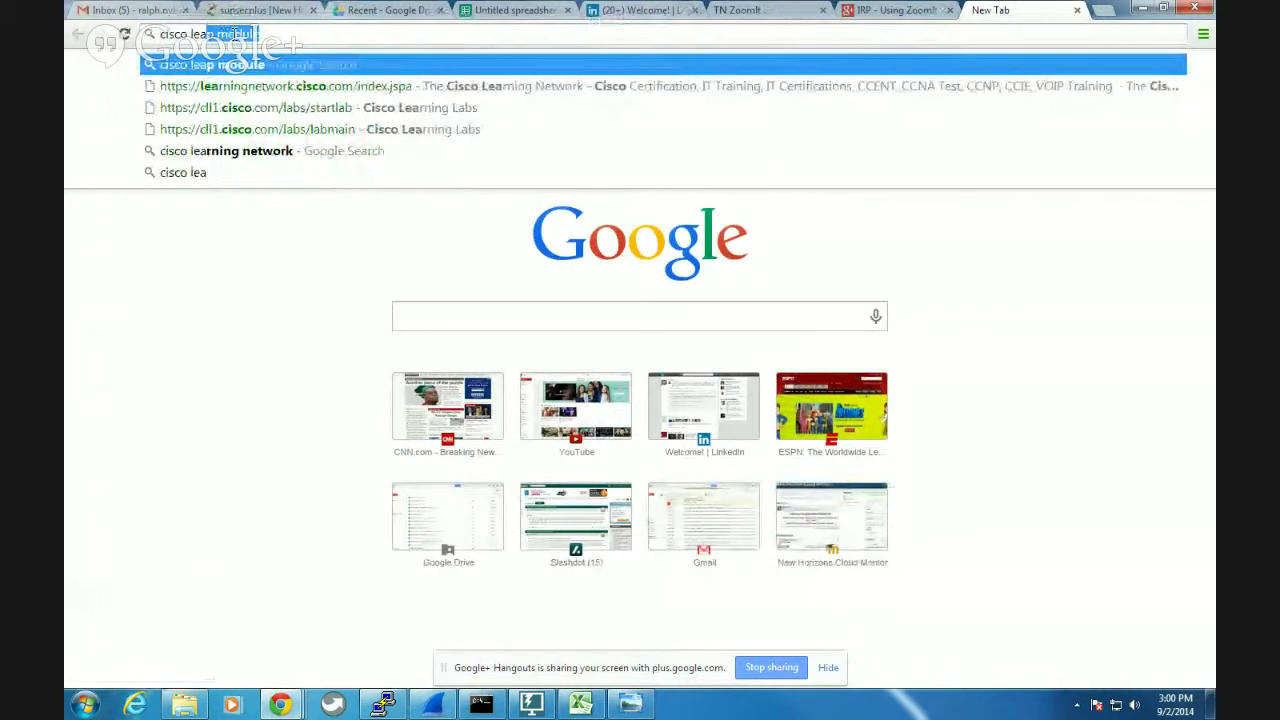
pyautogui.write('rning n')
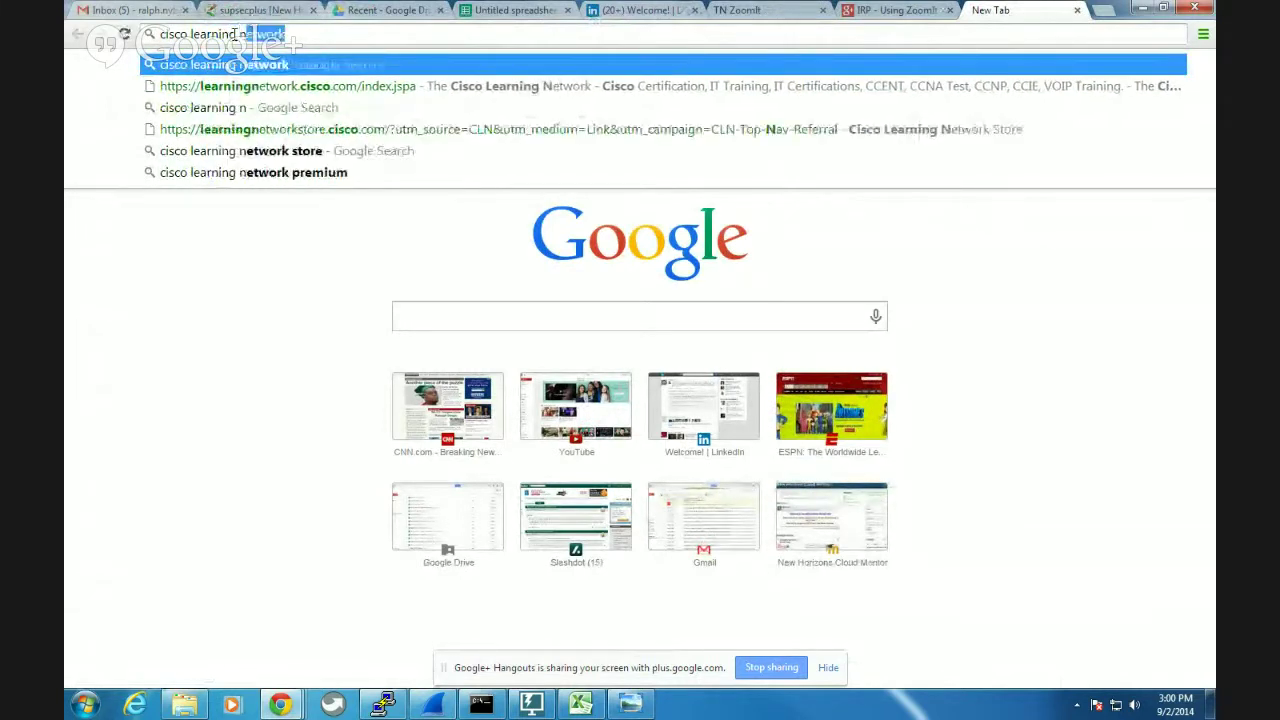
pyautogui.write('etwork')
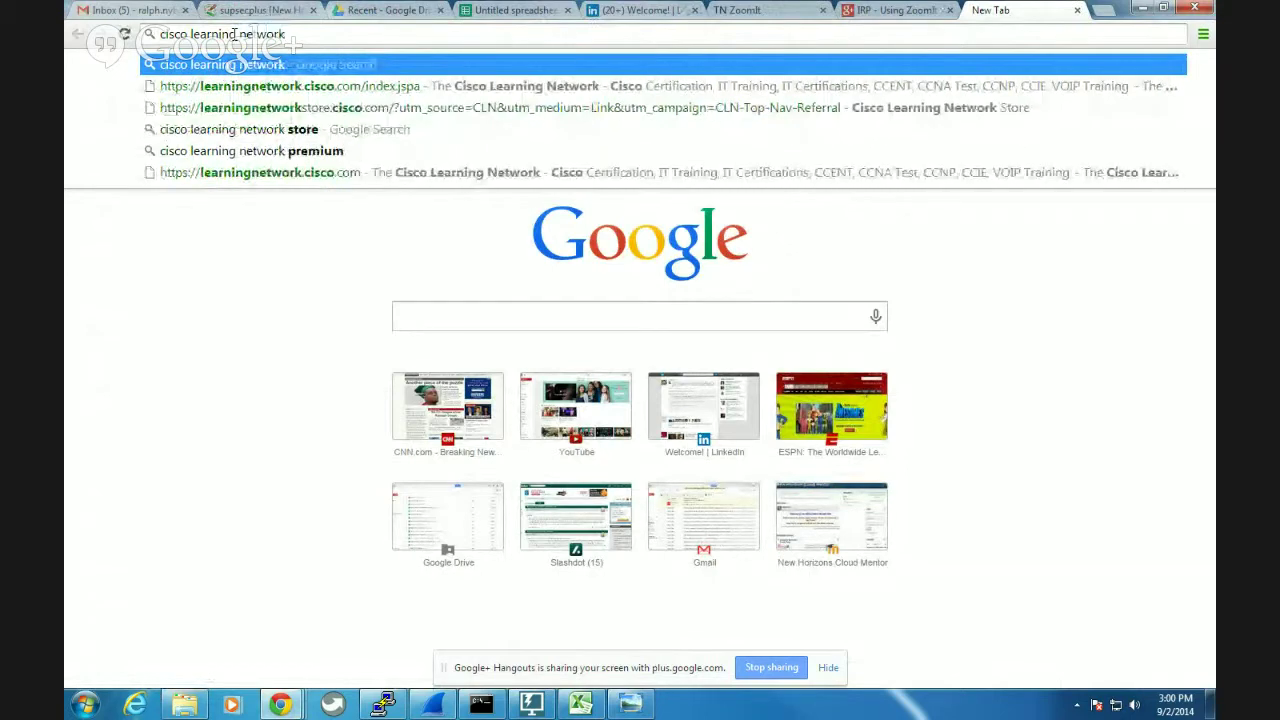
pyautogui.press('Return')
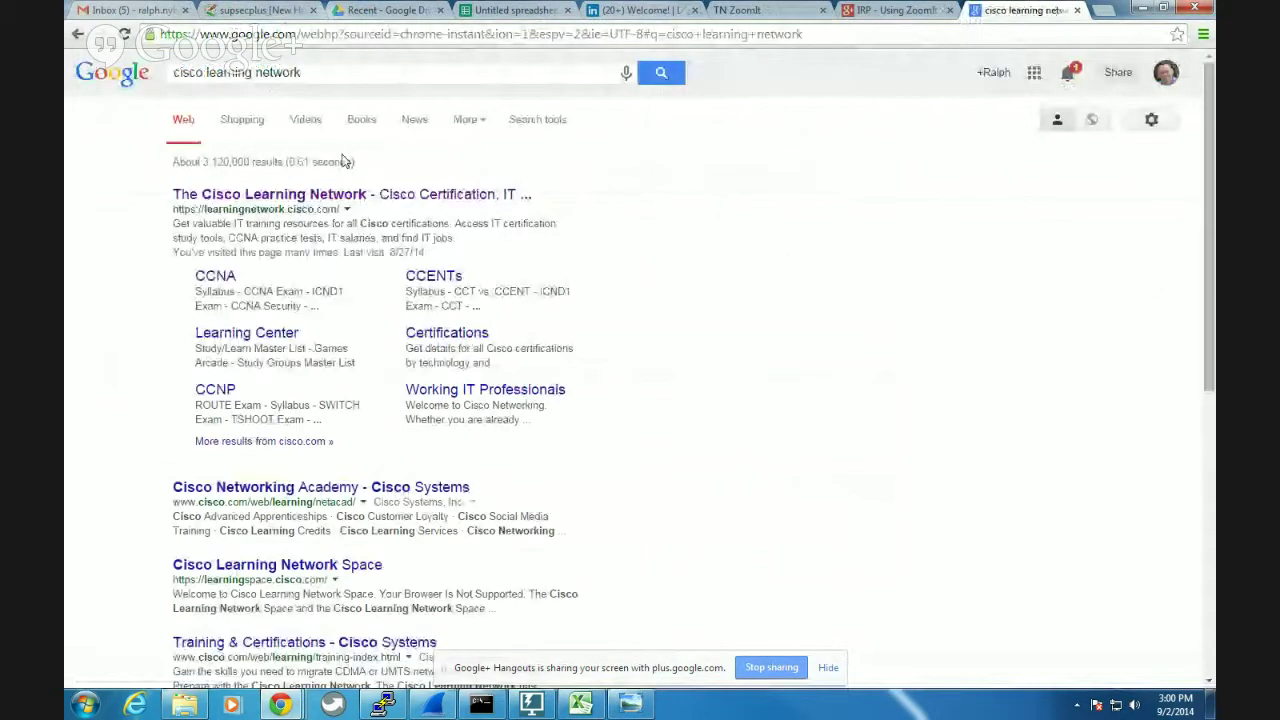
pyautogui.click(310, 197)
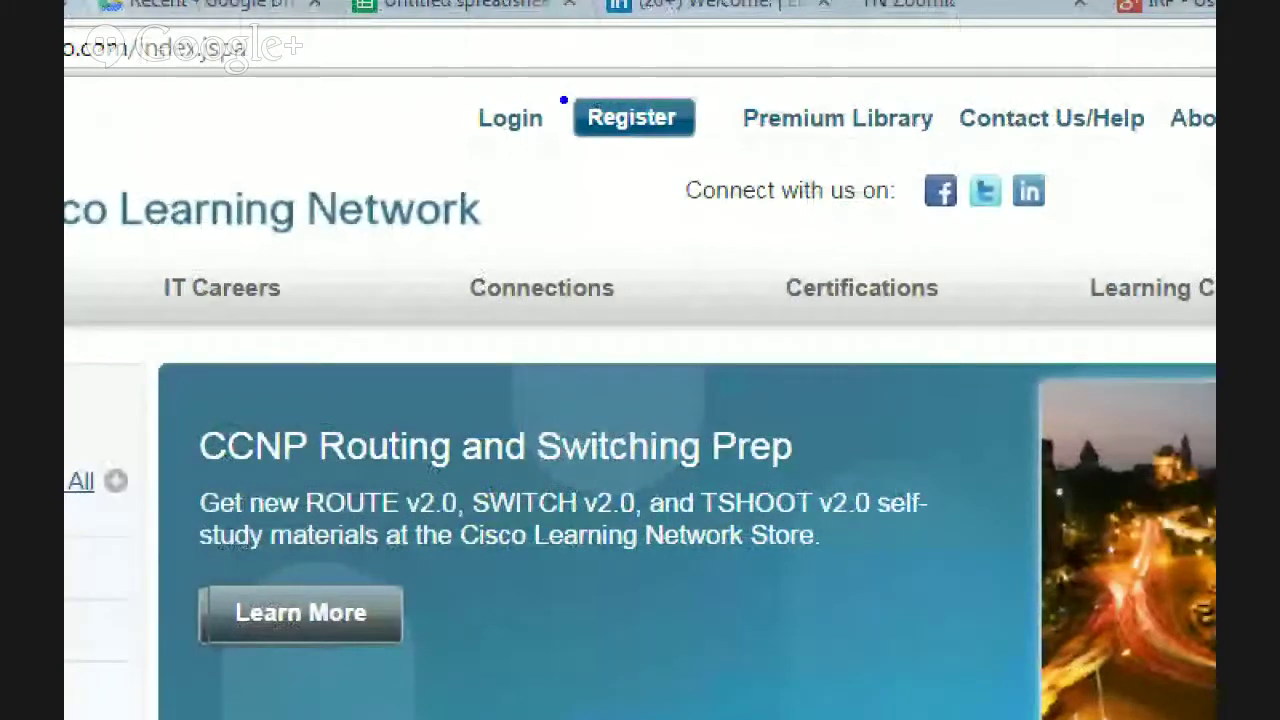
# Circle Login in blue and draw an arrow pointing up at Register, then exit zoom.
pyautogui.moveTo(545, 82)
pyautogui.mouseDown()
pyautogui.moveTo(462, 64)
pyautogui.moveTo(540, 165)
pyautogui.moveTo(561, 110)
pyautogui.mouseUp()
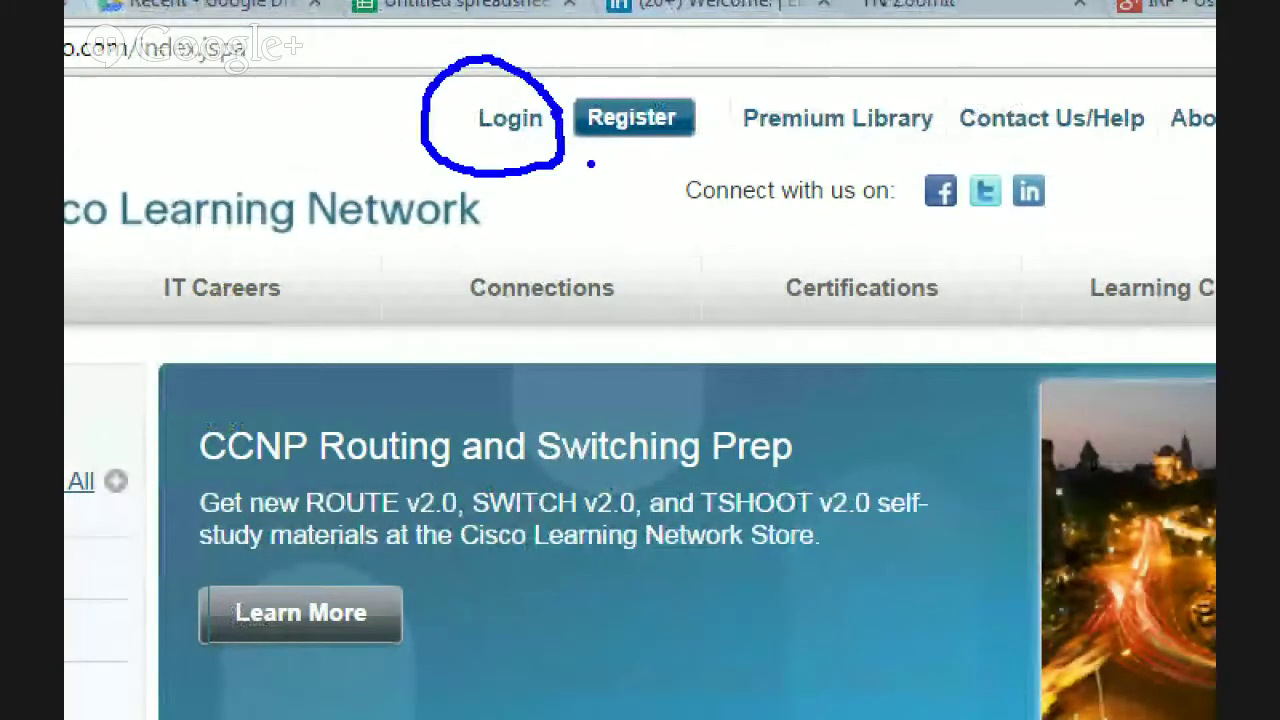
pyautogui.moveTo(631, 232)
pyautogui.mouseDown()
pyautogui.moveTo(631, 211)
pyautogui.moveTo(603, 182)
pyautogui.moveTo(652, 178)
pyautogui.mouseUp()
pyautogui.press('Escape')
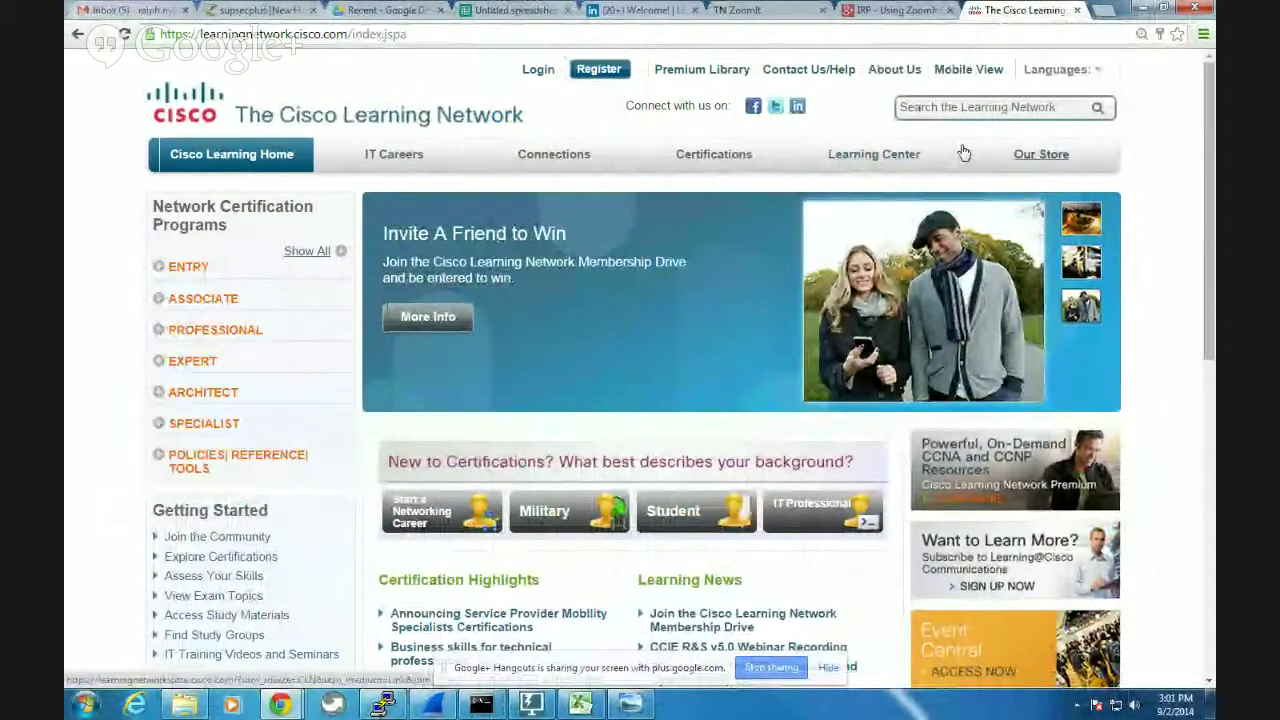
# Log in to the Cisco Learning Network, then circle Our Store in red and clear it.
pyautogui.click(538, 70)
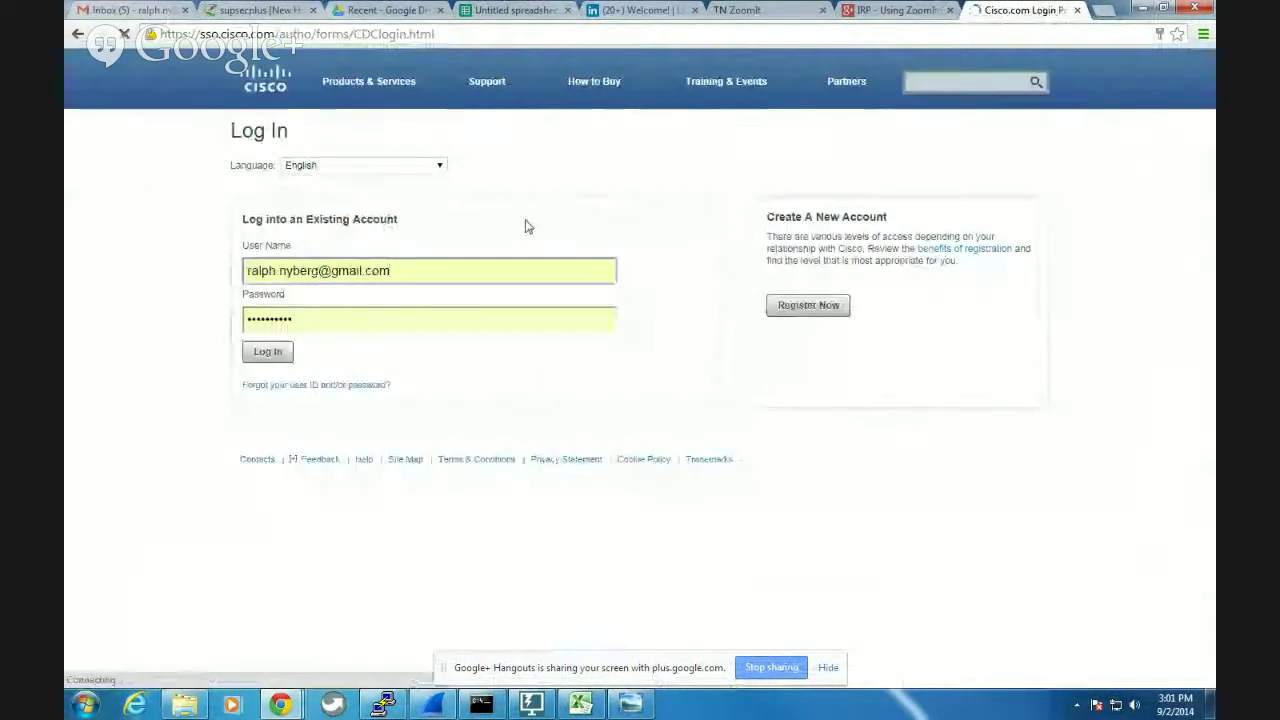
pyautogui.click(267, 351)
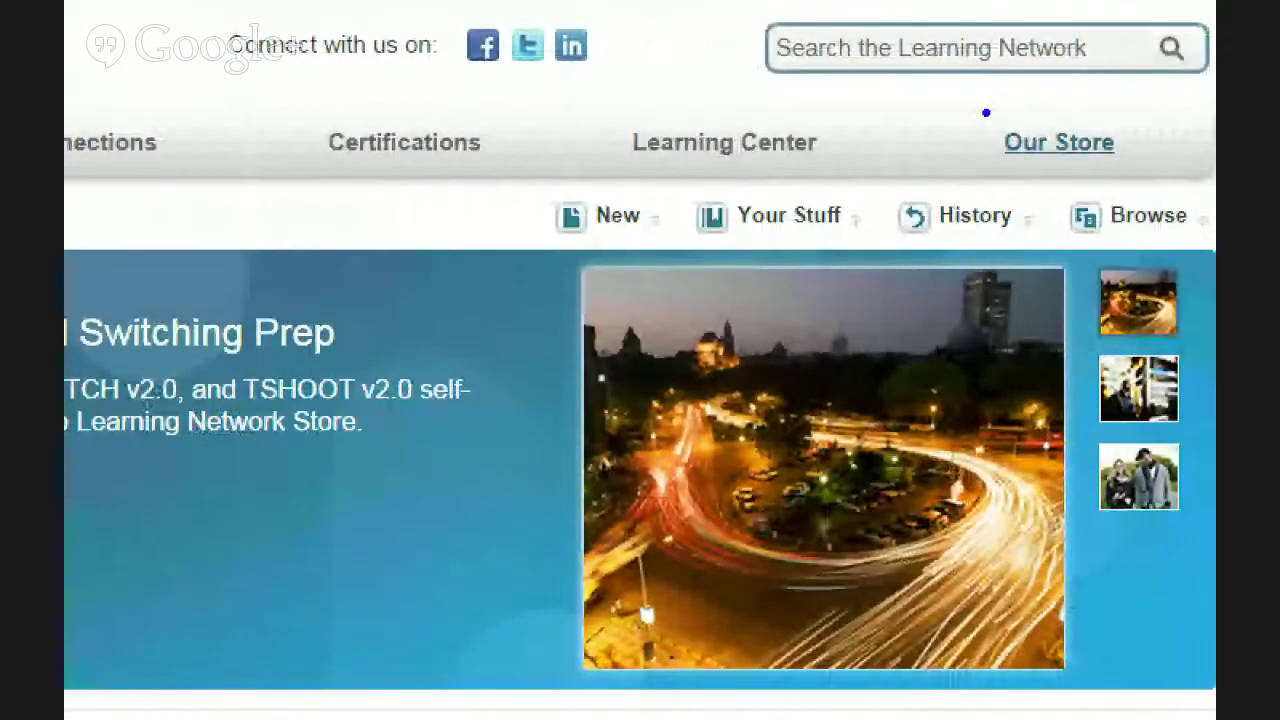
pyautogui.moveTo(957, 106)
pyautogui.mouseDown()
pyautogui.moveTo(962, 160)
pyautogui.moveTo(1140, 195)
pyautogui.moveTo(1055, 96)
pyautogui.mouseUp()
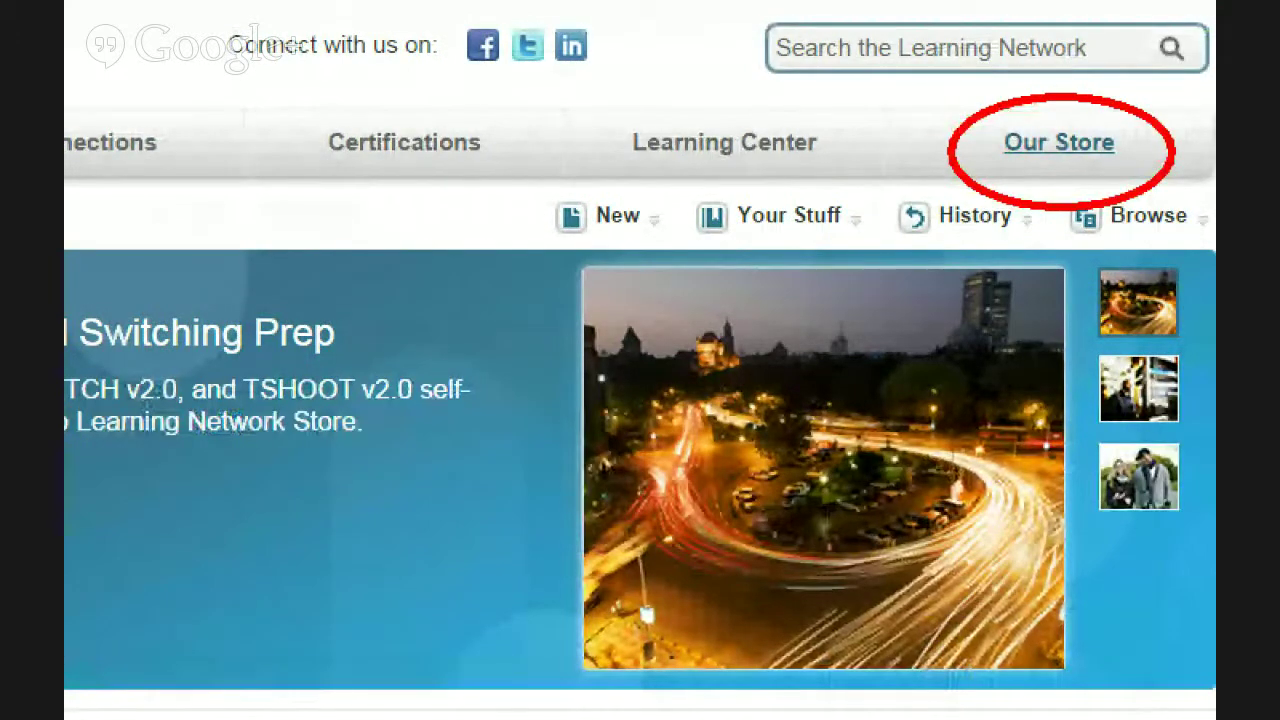
pyautogui.press('Escape')
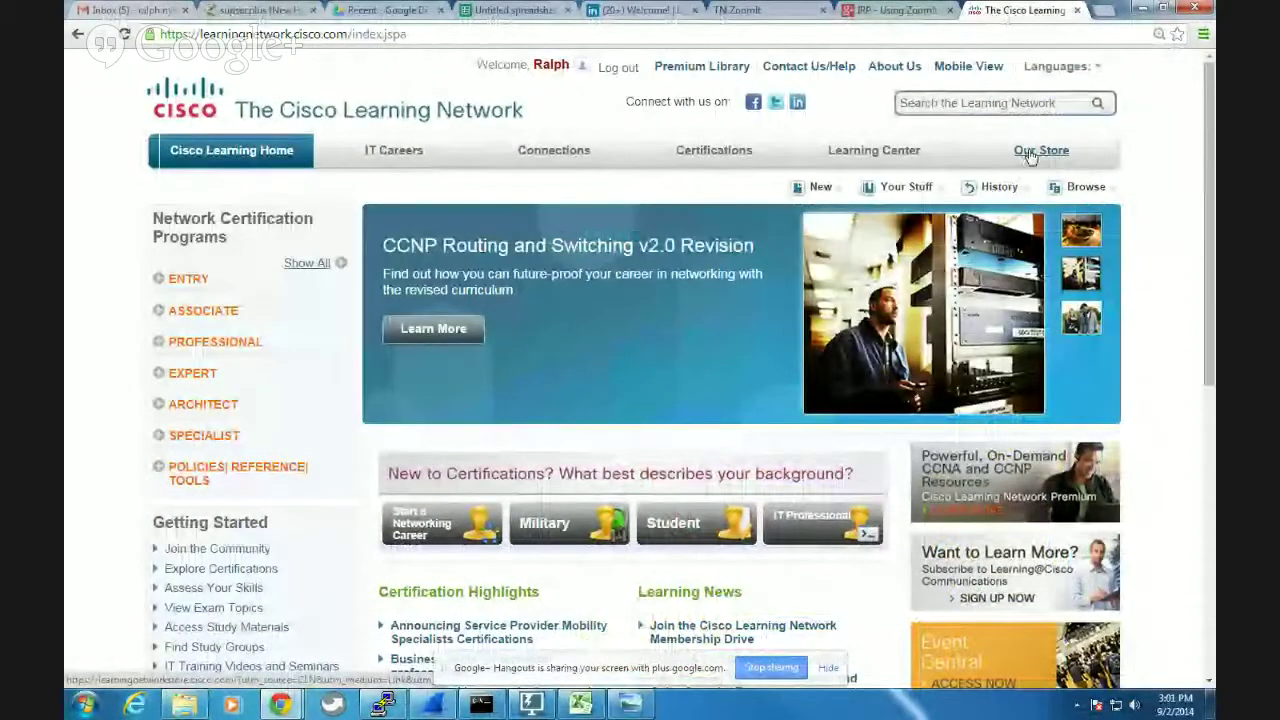
# Open the Cisco Learning Network store and write 'ICND1' as an on-screen ZoomIt note.
pyautogui.click(1030, 155)
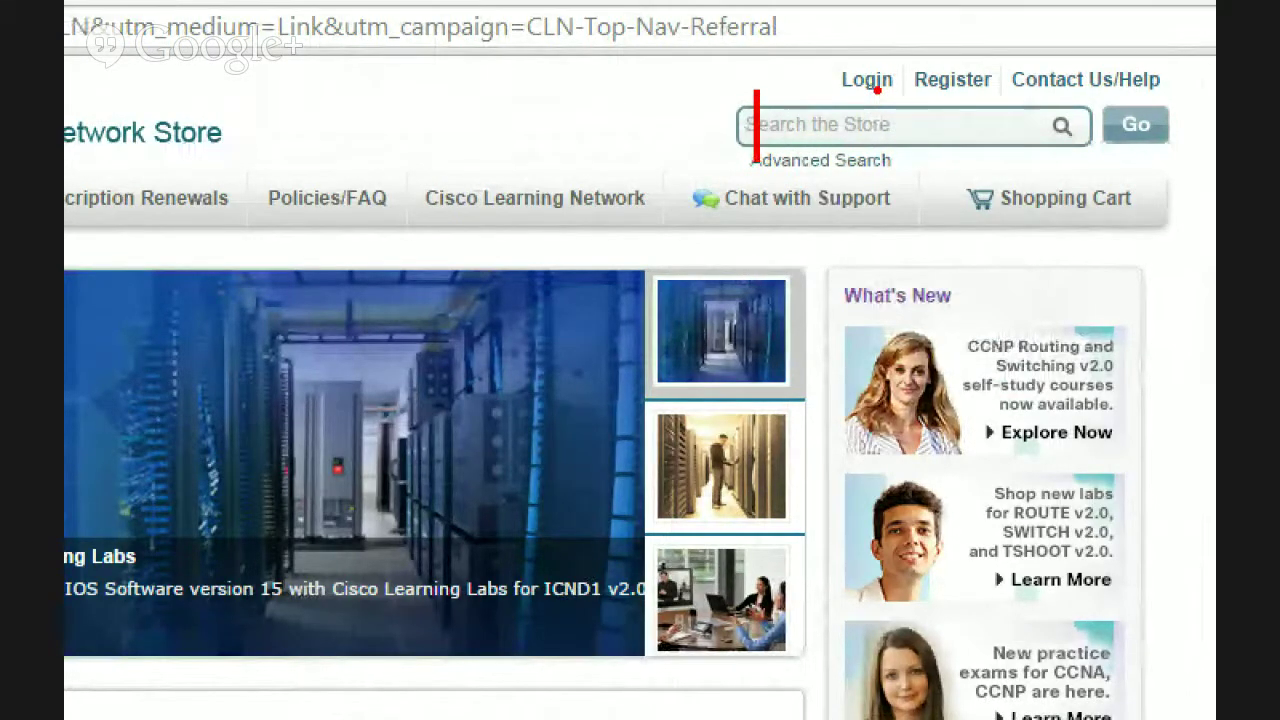
pyautogui.write('ICND1')
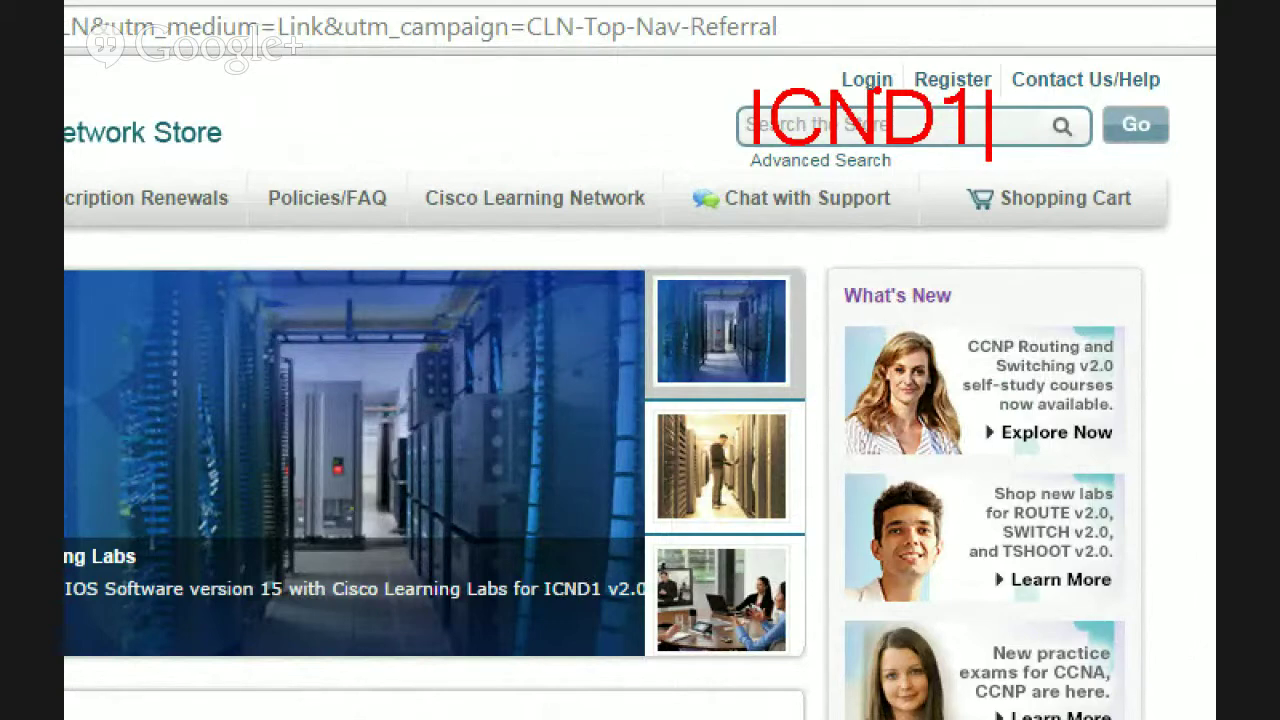
pyautogui.press('Escape')
pyautogui.press('Escape')
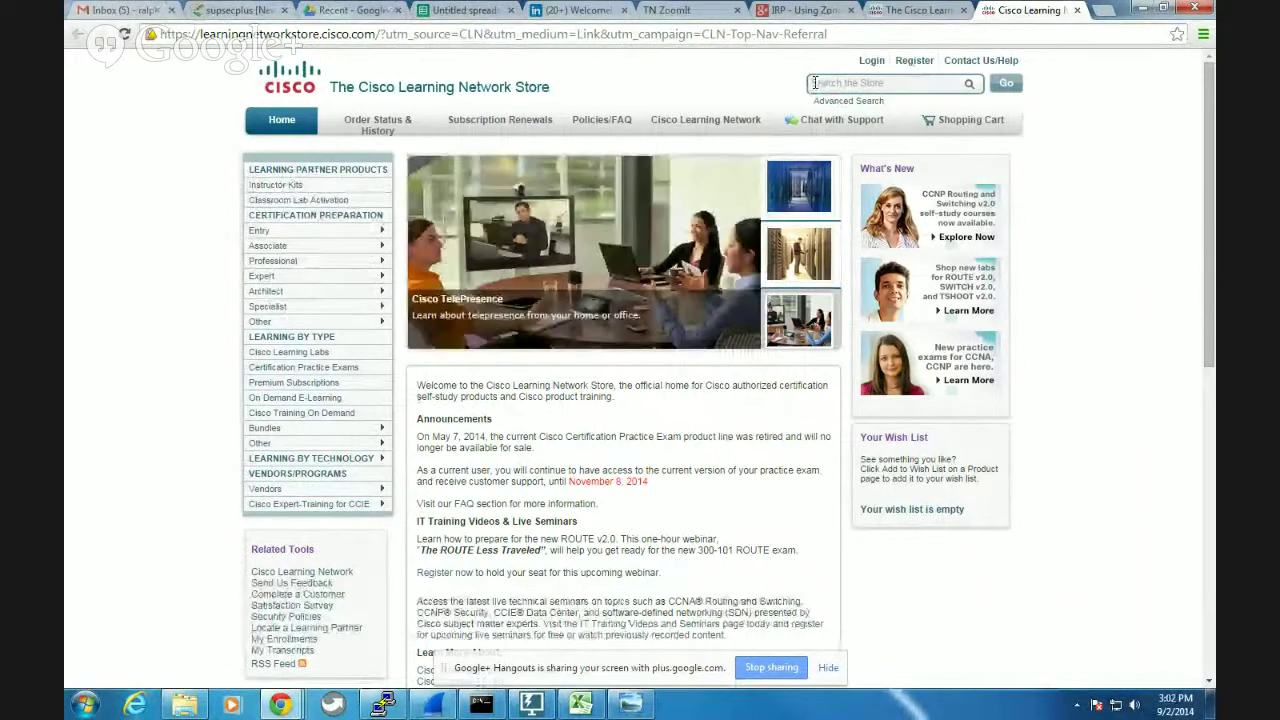
# Search the store from its search box, bringing up 12 ICND1 results.
pyautogui.click(815, 83)
pyautogui.write('CCNP')
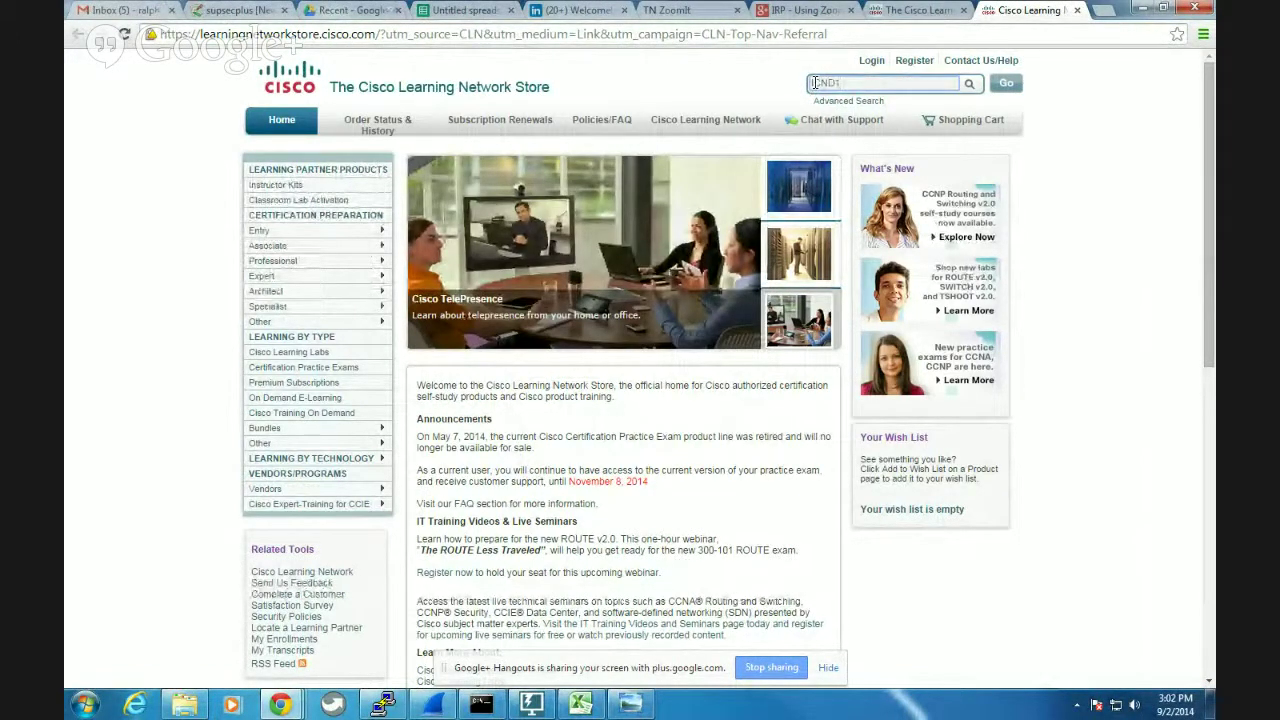
pyautogui.press('Return')
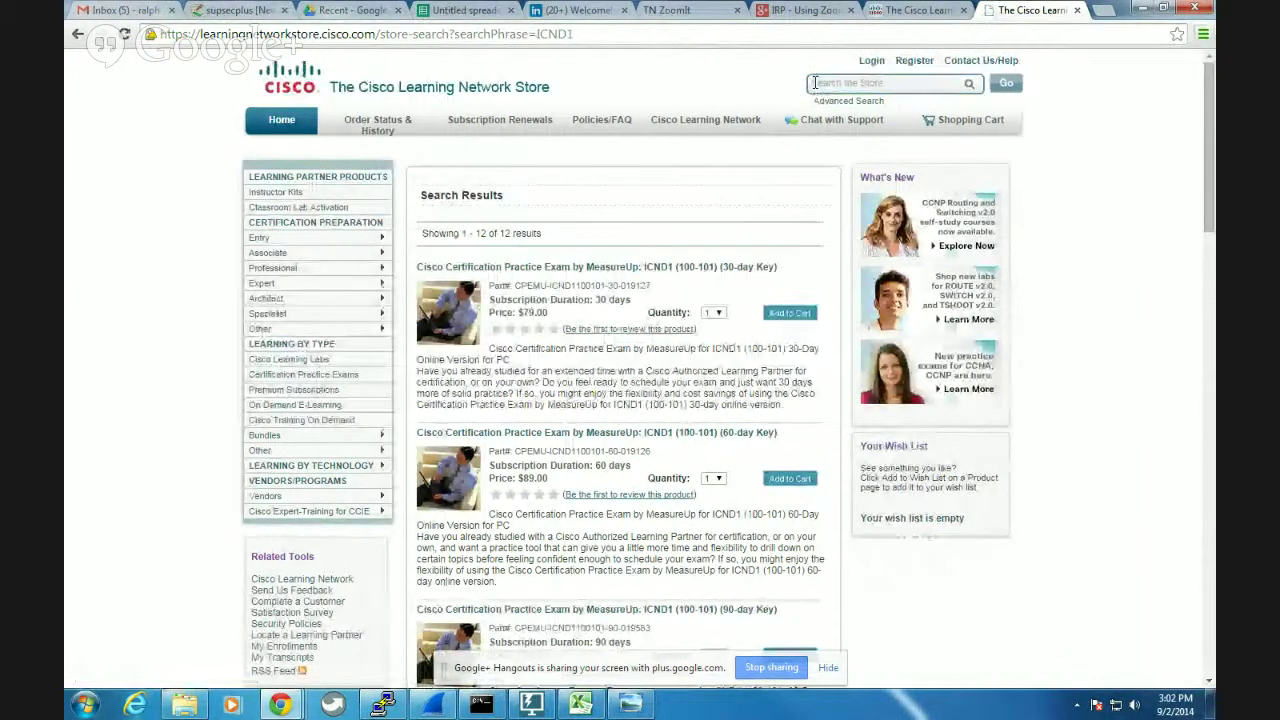
# Underline the classroom-students Learning Labs heading and circle its product image in orange.
pyautogui.scroll(-6, 701, 291)
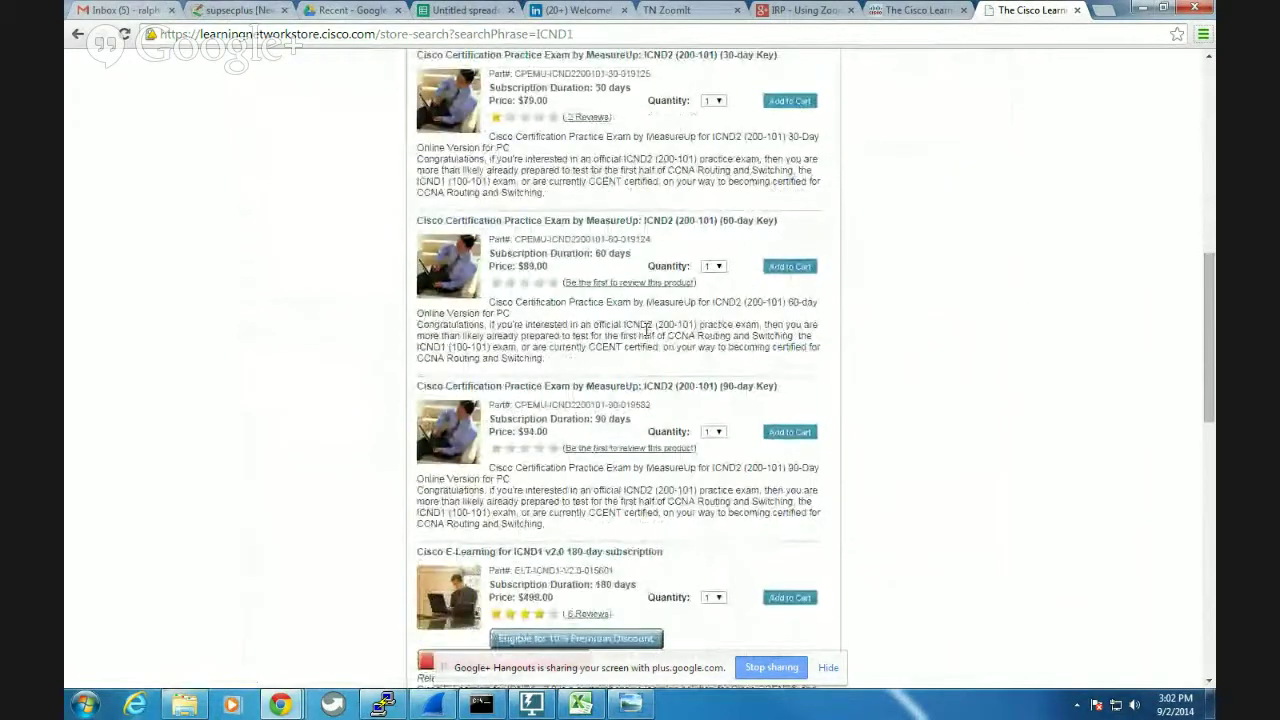
pyautogui.scroll(-6, 651, 341)
pyautogui.scroll(-3, 636, 352)
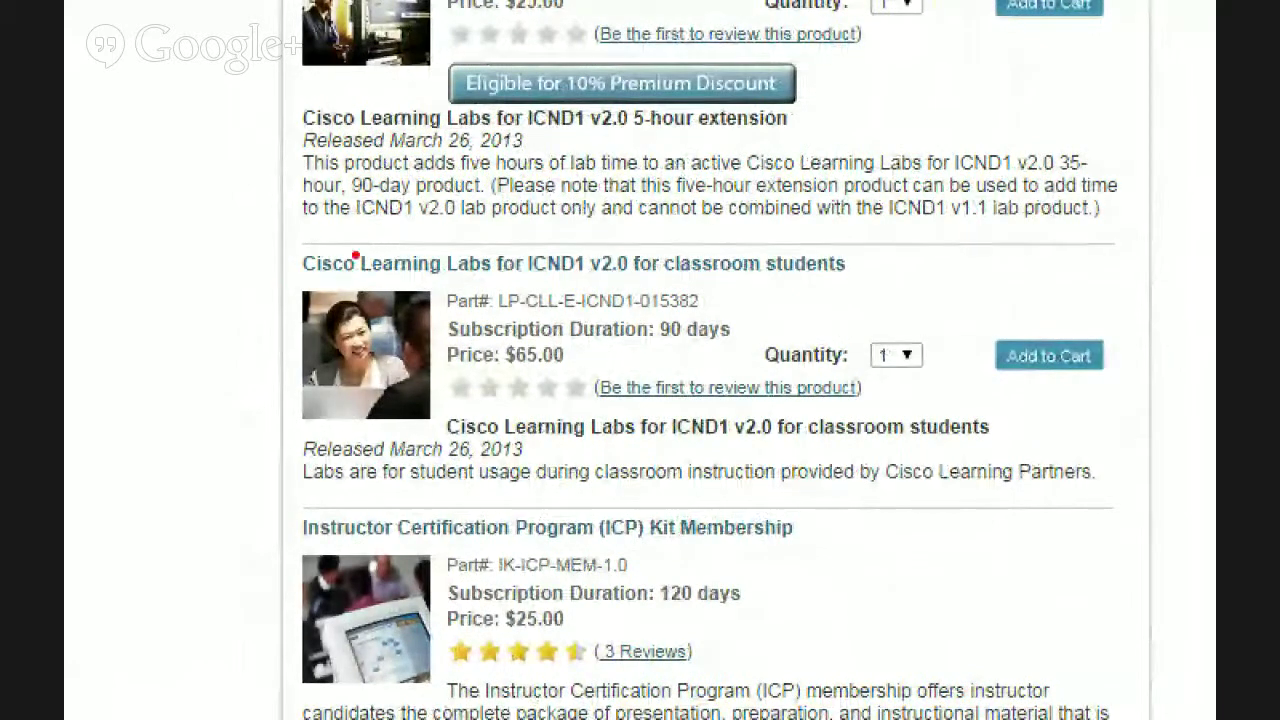
pyautogui.moveTo(291, 271); pyautogui.dragTo(890, 280)
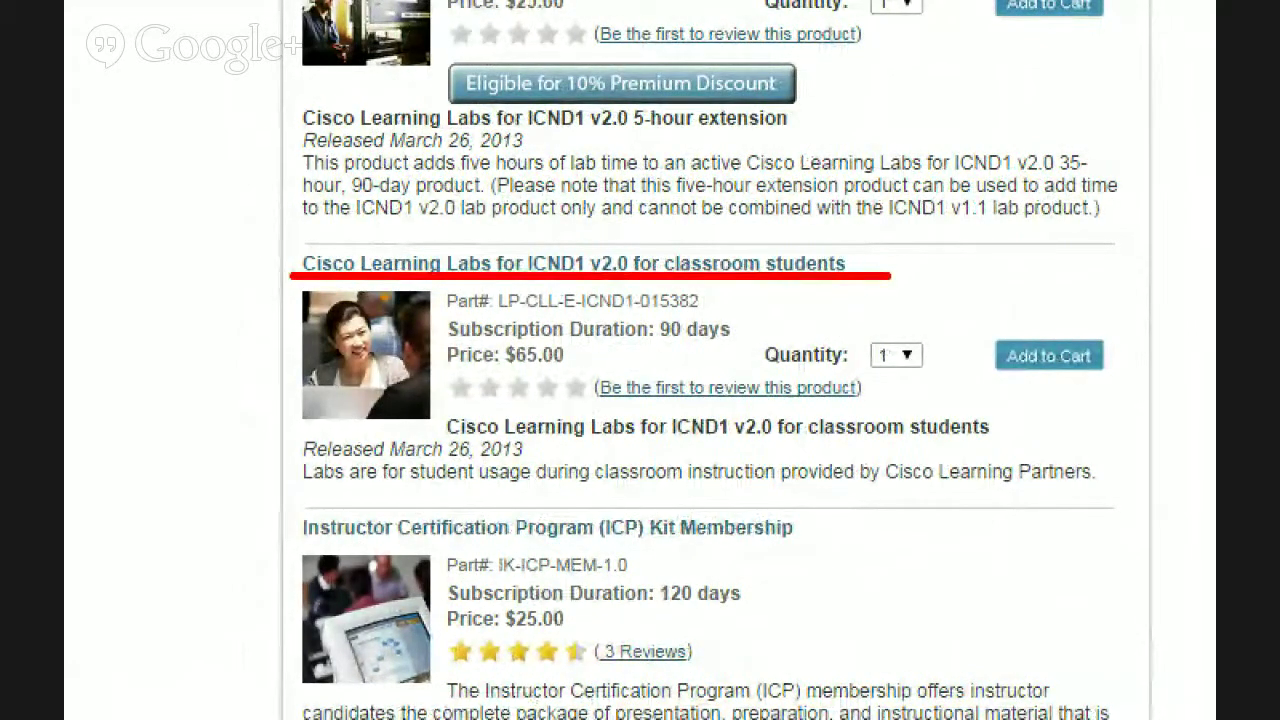
pyautogui.moveTo(360, 250)
pyautogui.mouseDown()
pyautogui.moveTo(505, 343)
pyautogui.moveTo(440, 258)
pyautogui.mouseUp()
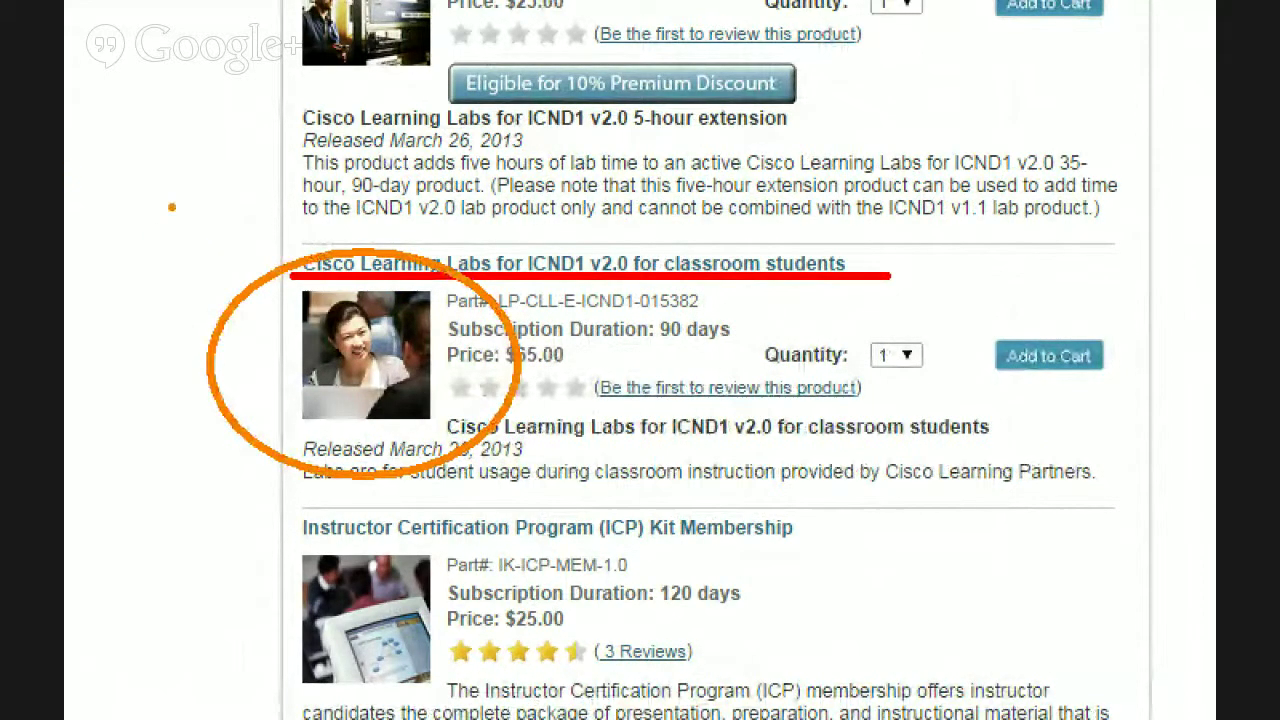
# In green, recircle the image, circle Add to Cart with an arrow, then clear the markup.
pyautogui.press('g')
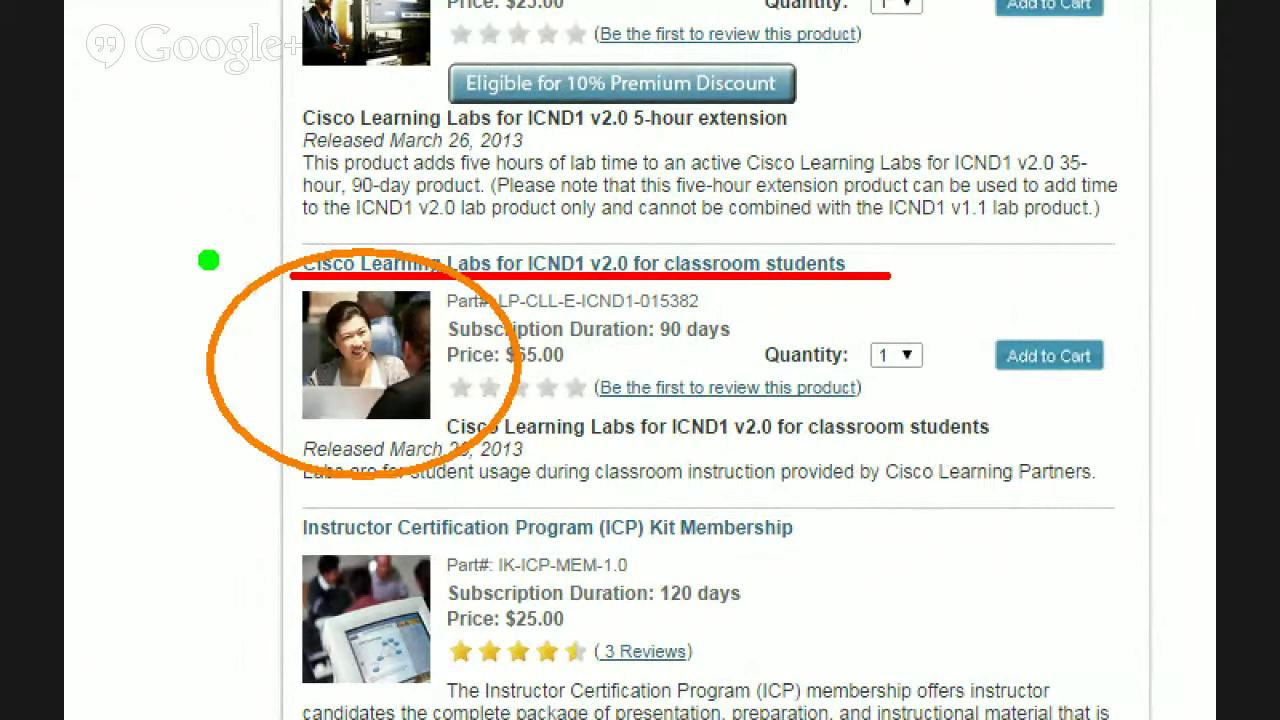
pyautogui.moveTo(208, 260); pyautogui.dragTo(535, 329)
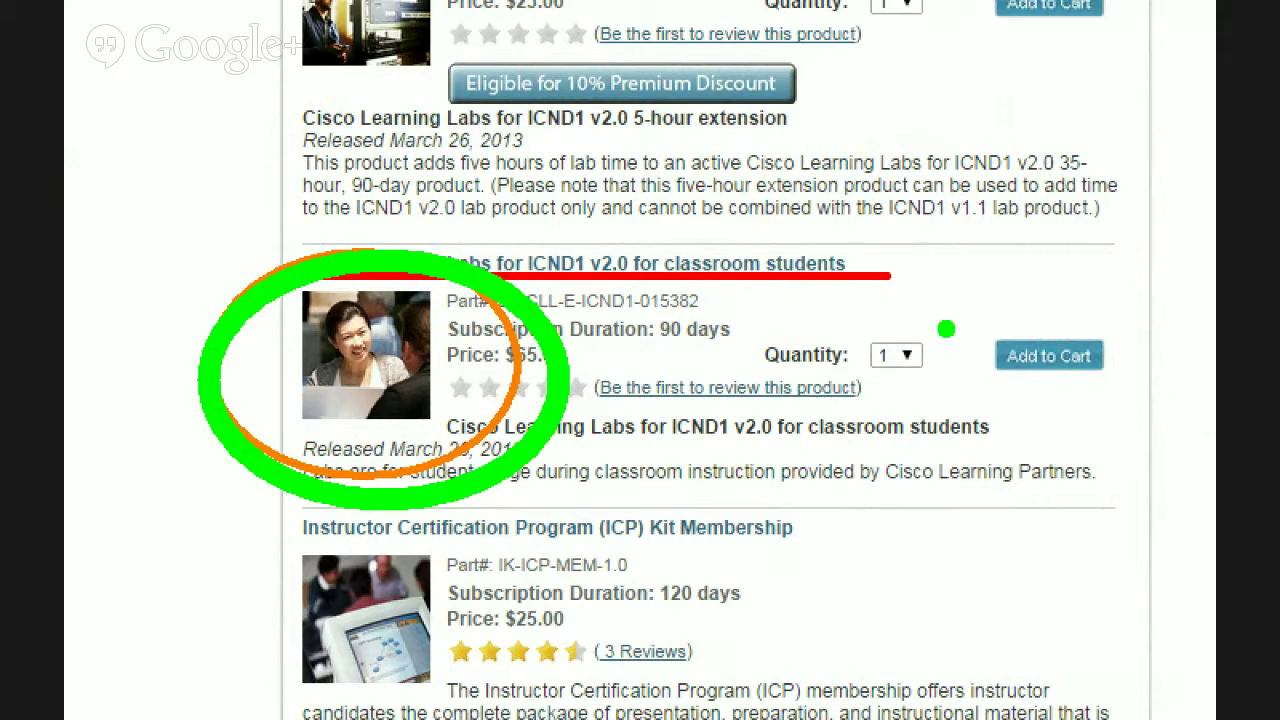
pyautogui.moveTo(965, 304)
pyautogui.mouseDown()
pyautogui.moveTo(1094, 408)
pyautogui.moveTo(1142, 426)
pyautogui.mouseUp()
pyautogui.moveTo(1067, 557)
pyautogui.mouseDown()
pyautogui.moveTo(1032, 460)
pyautogui.moveTo(1097, 460)
pyautogui.mouseUp()
pyautogui.press('Escape')
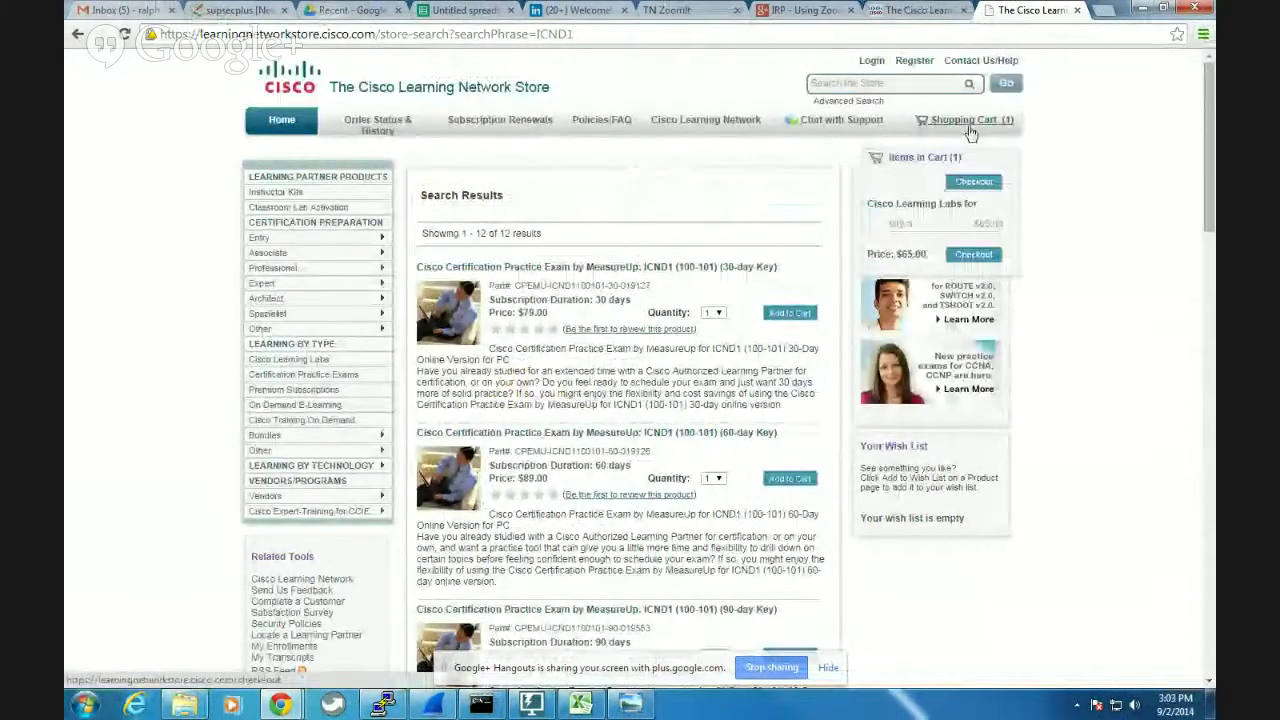
# Circle the Checkout button in green on the magnified cart, then proceed to checkout.
pyautogui.hotkey('ctrl', '1')
pyautogui.click(997, 157)
pyautogui.moveTo(997, 157)
pyautogui.mouseDown()
pyautogui.moveTo(940, 155)
pyautogui.moveTo(1035, 320)
pyautogui.moveTo(1011, 202)
pyautogui.mouseUp()
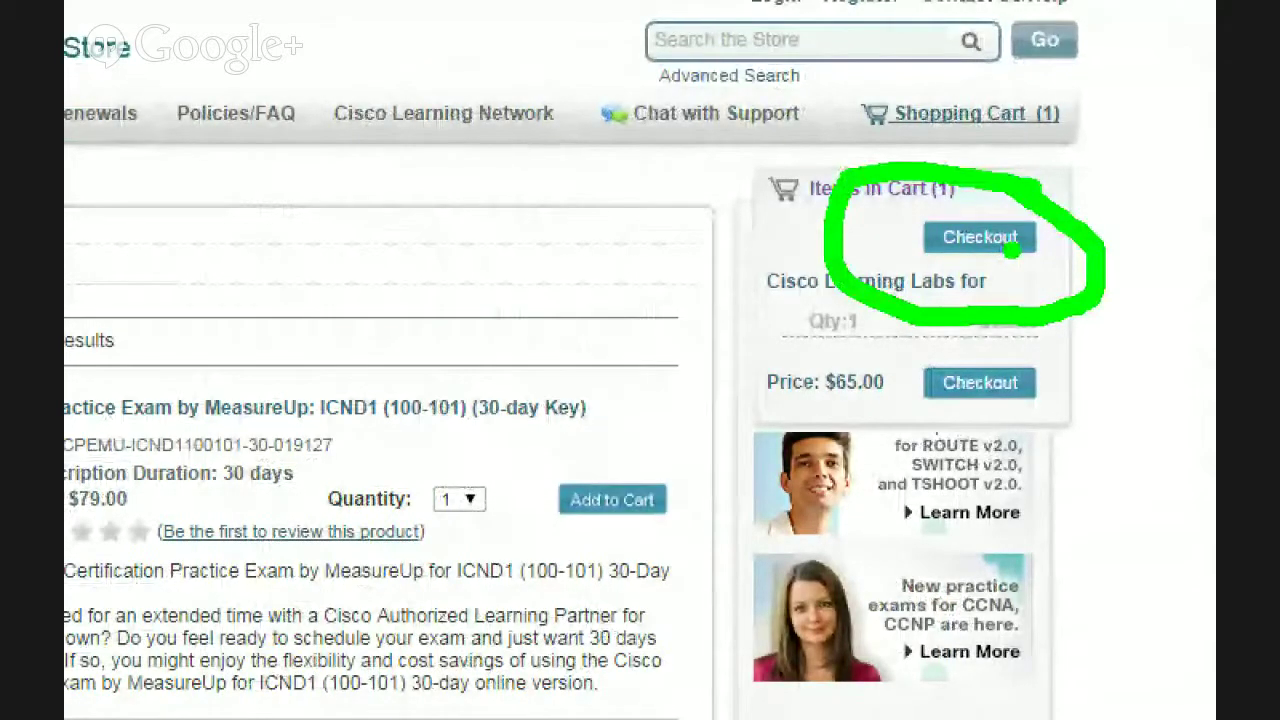
pyautogui.press('Escape')
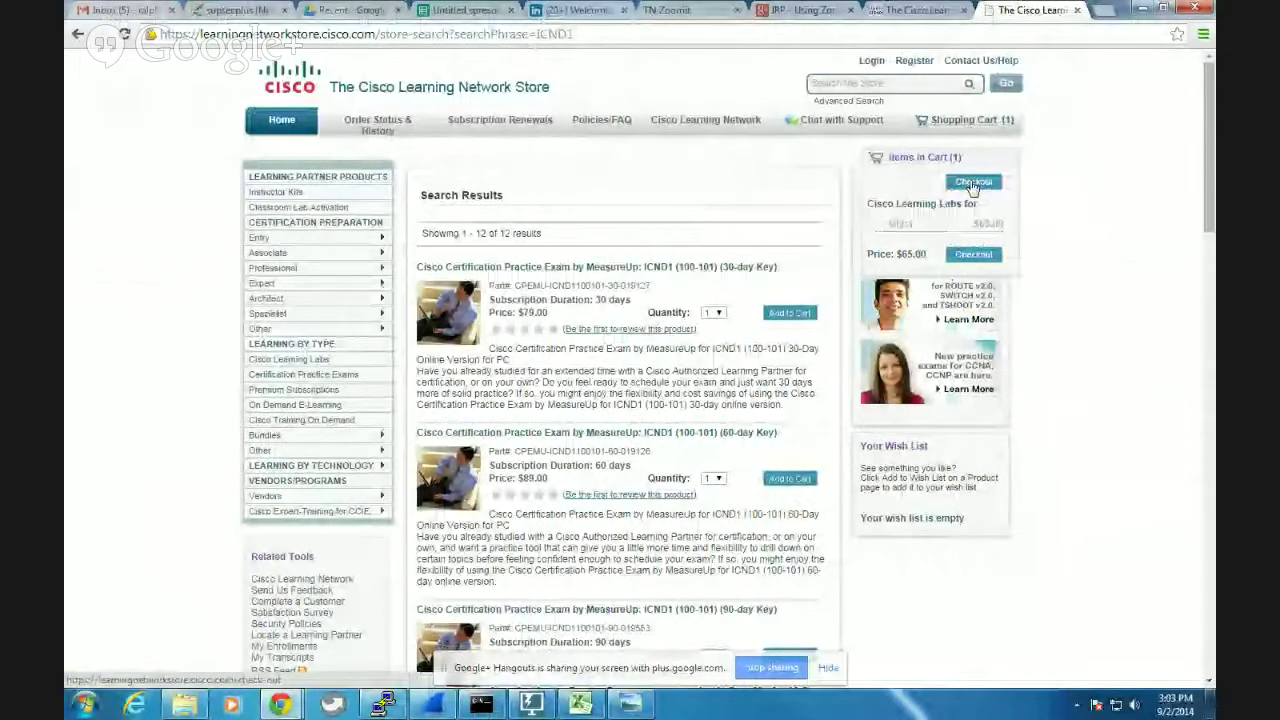
pyautogui.click(972, 184)
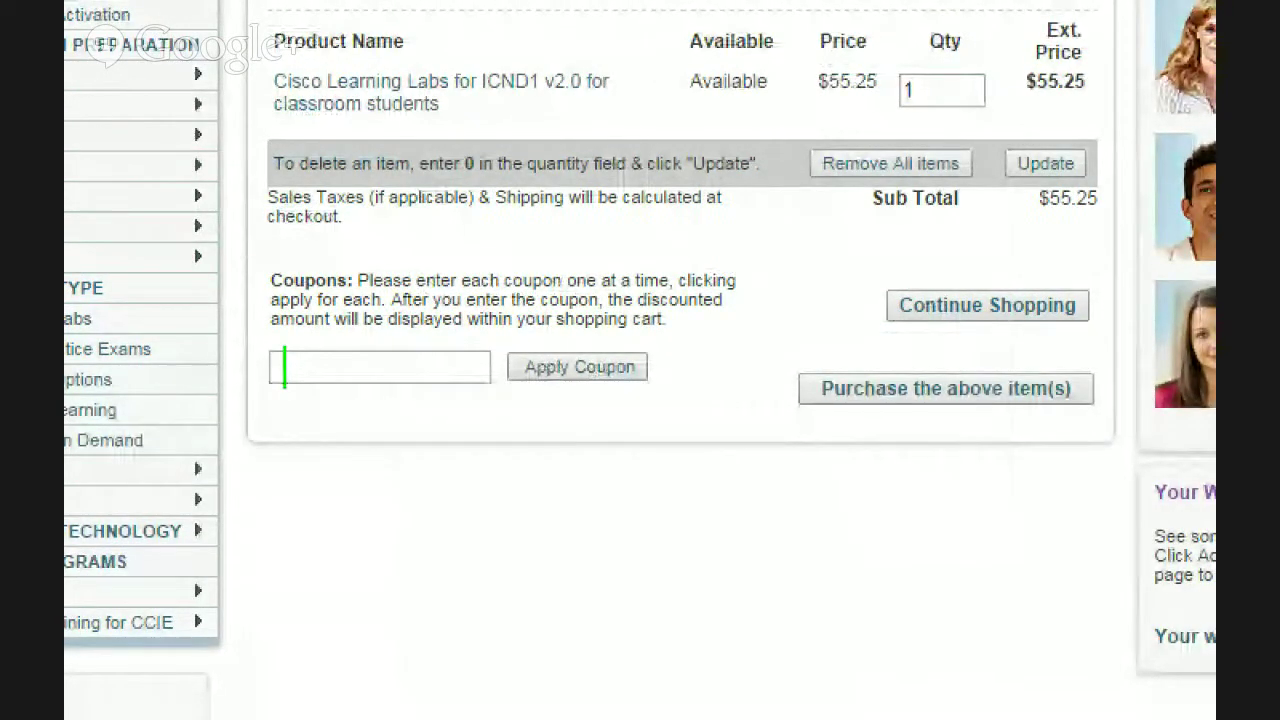
# Label the coupon field 'Code' in green and circle Apply Coupon in red.
pyautogui.write('Code')
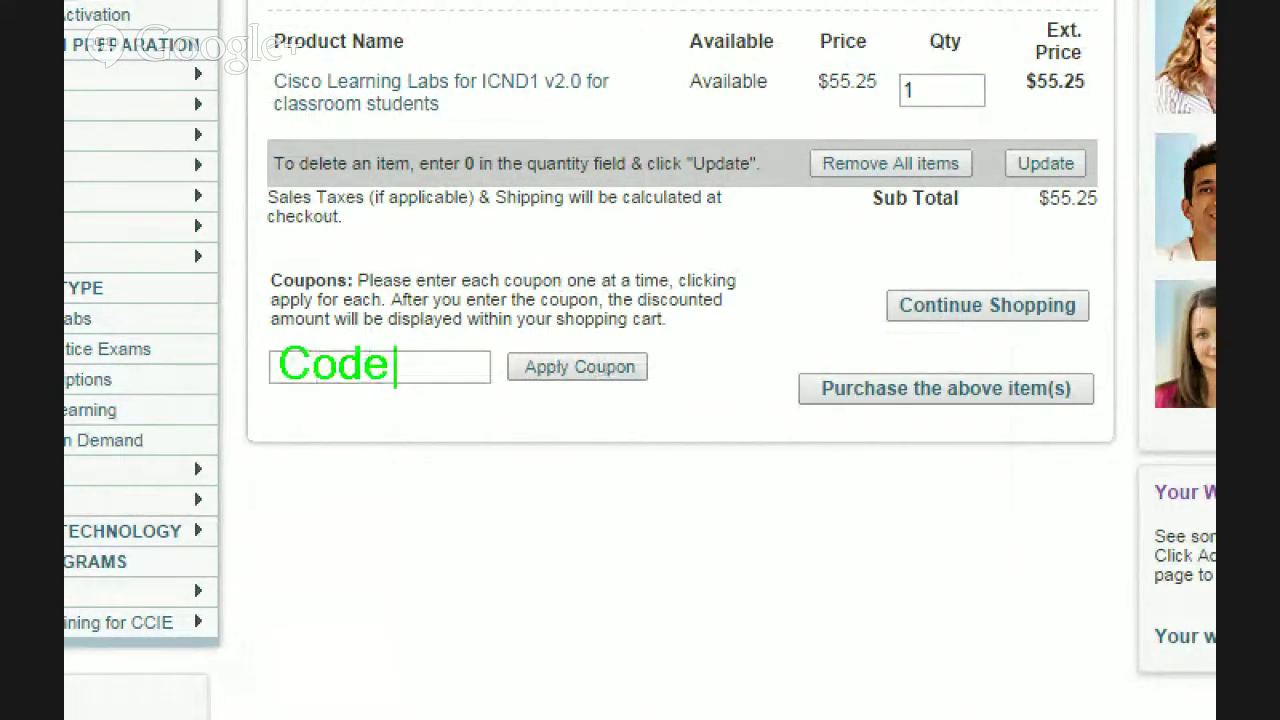
pyautogui.click(478, 322)
pyautogui.moveTo(483, 333); pyautogui.dragTo(718, 443)
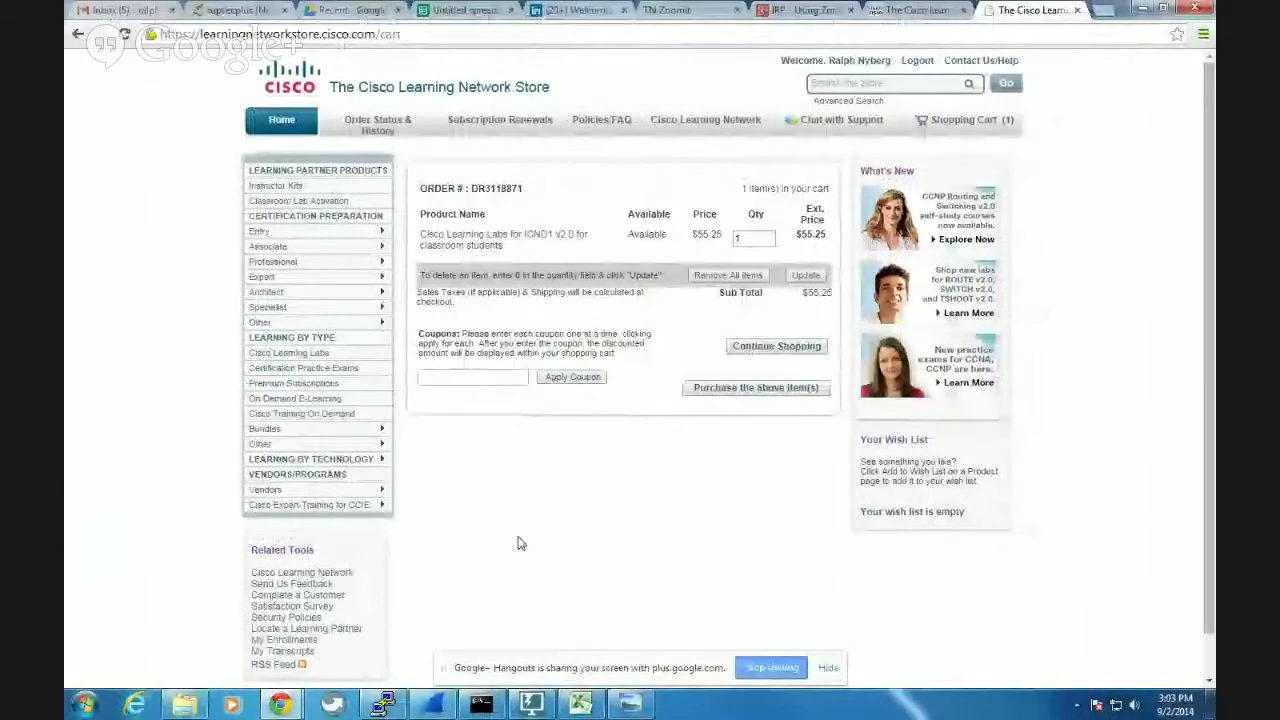
# Open screenshot.237, the split horizon routing diagram, from the Explorer screenshots folder.
pyautogui.click(193, 707)
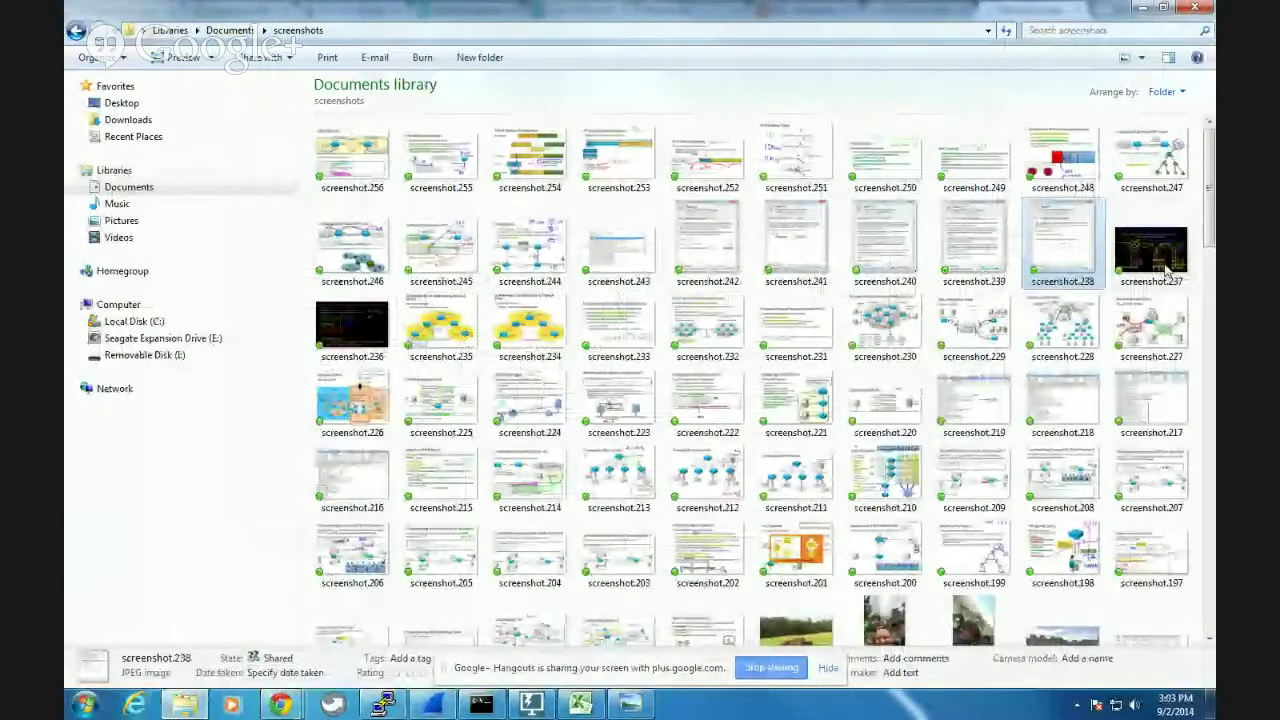
pyautogui.doubleClick(1145, 258)
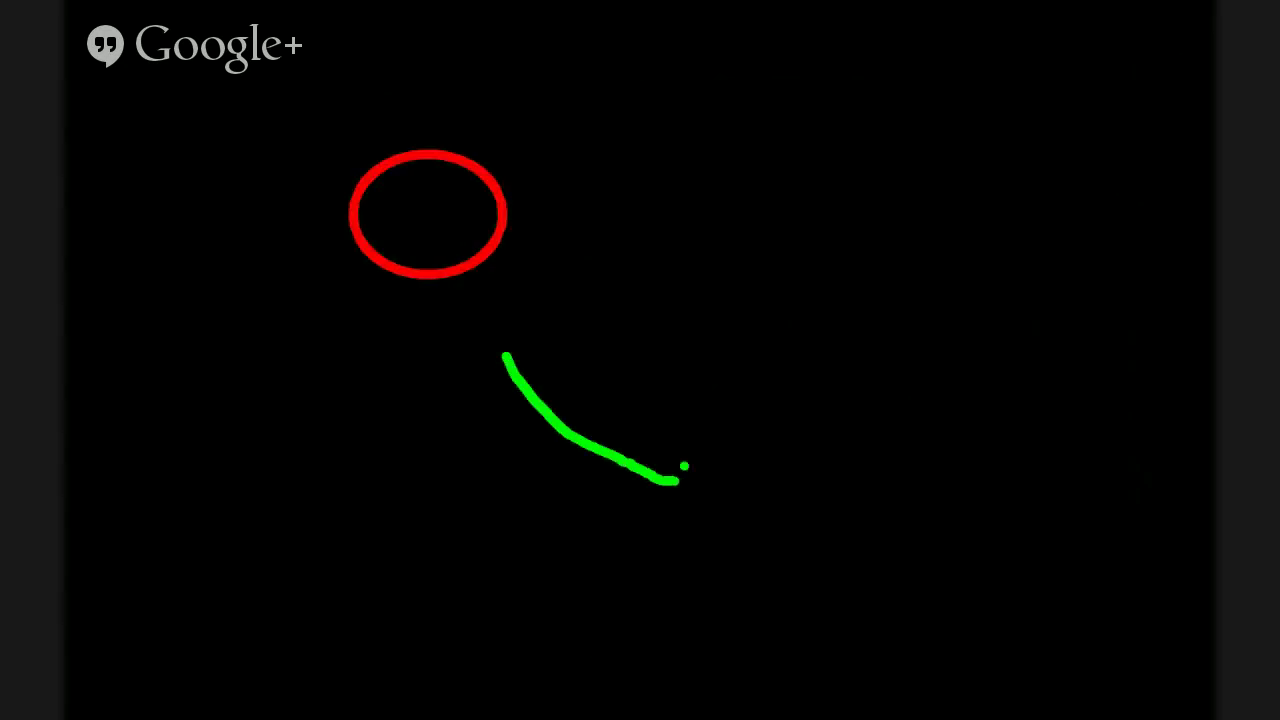
pyautogui.press('Escape')
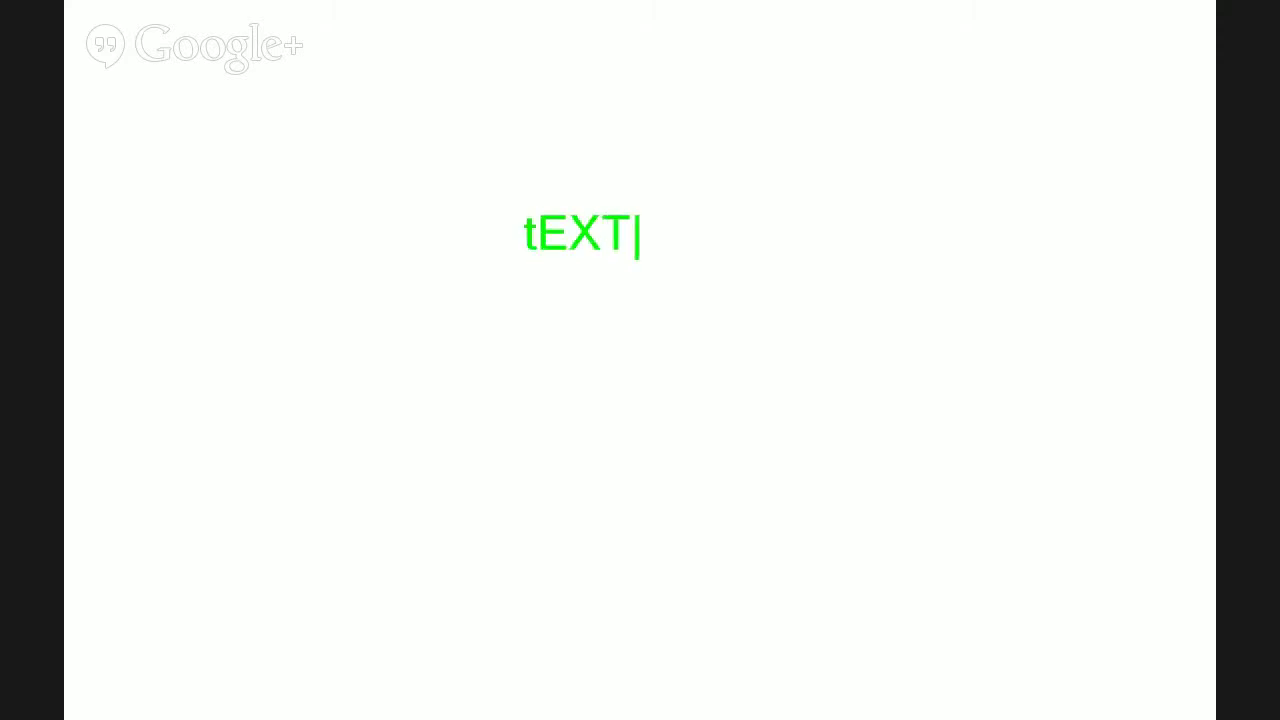
pyautogui.hotkey('alt', 'Tab')
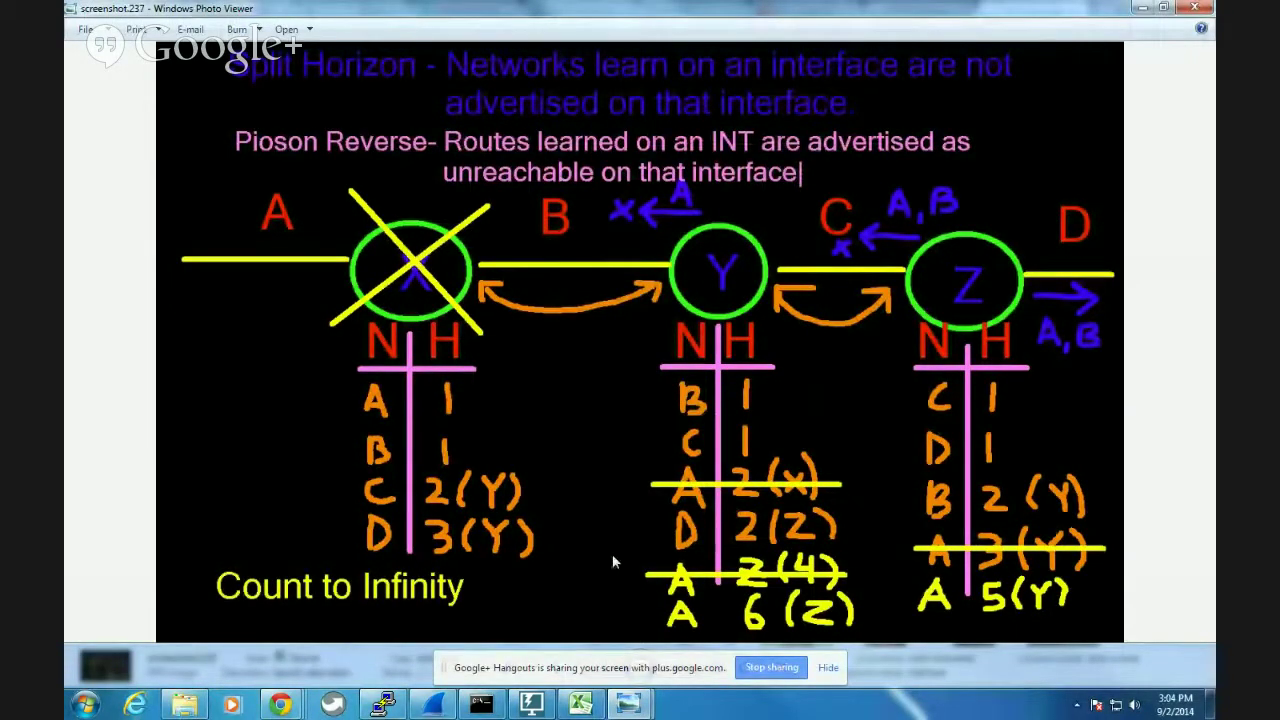
# Bring the Cisco store Chrome window forward and switch to the Untitled spreadsheet tab.
pyautogui.click(279, 705)
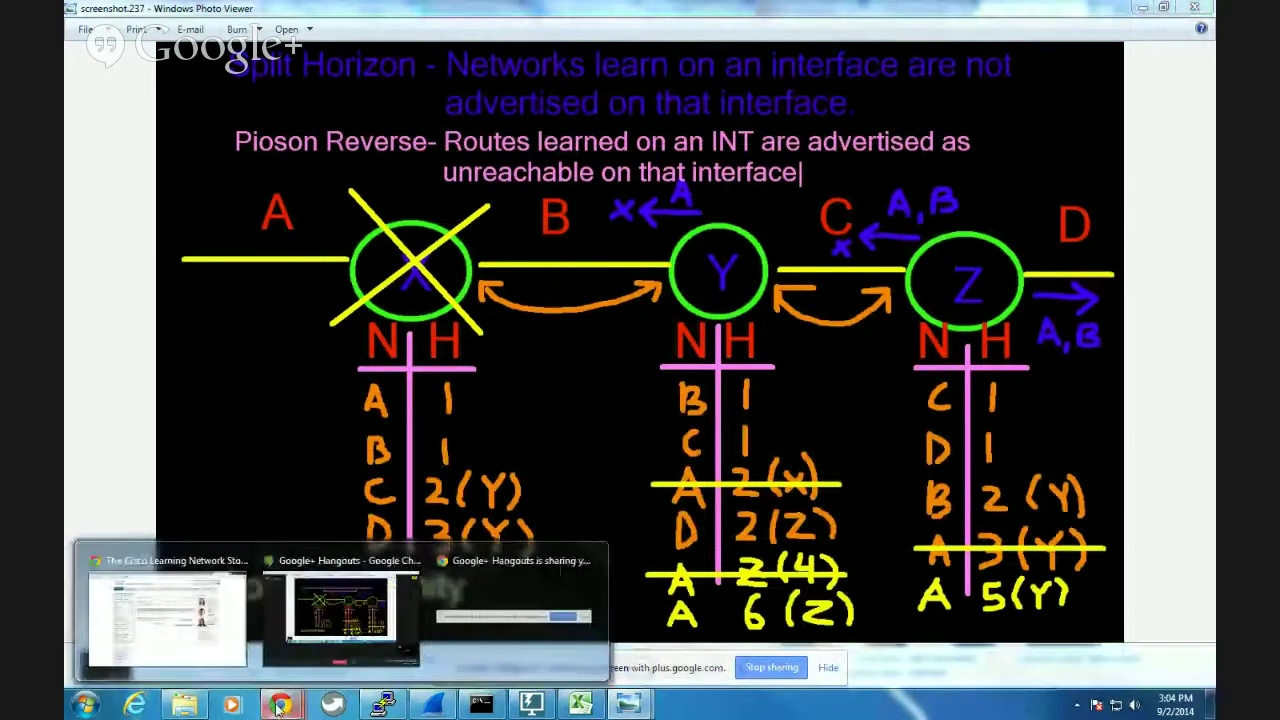
pyautogui.click(185, 563)
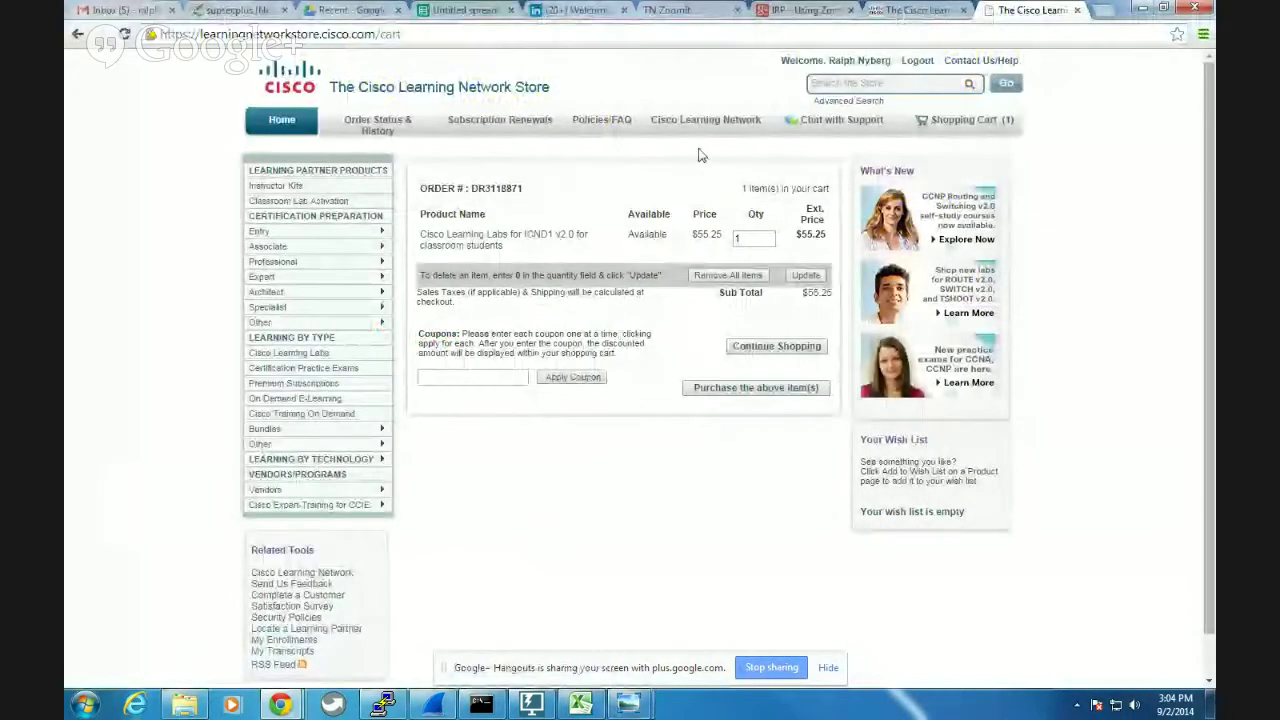
pyautogui.click(466, 12)
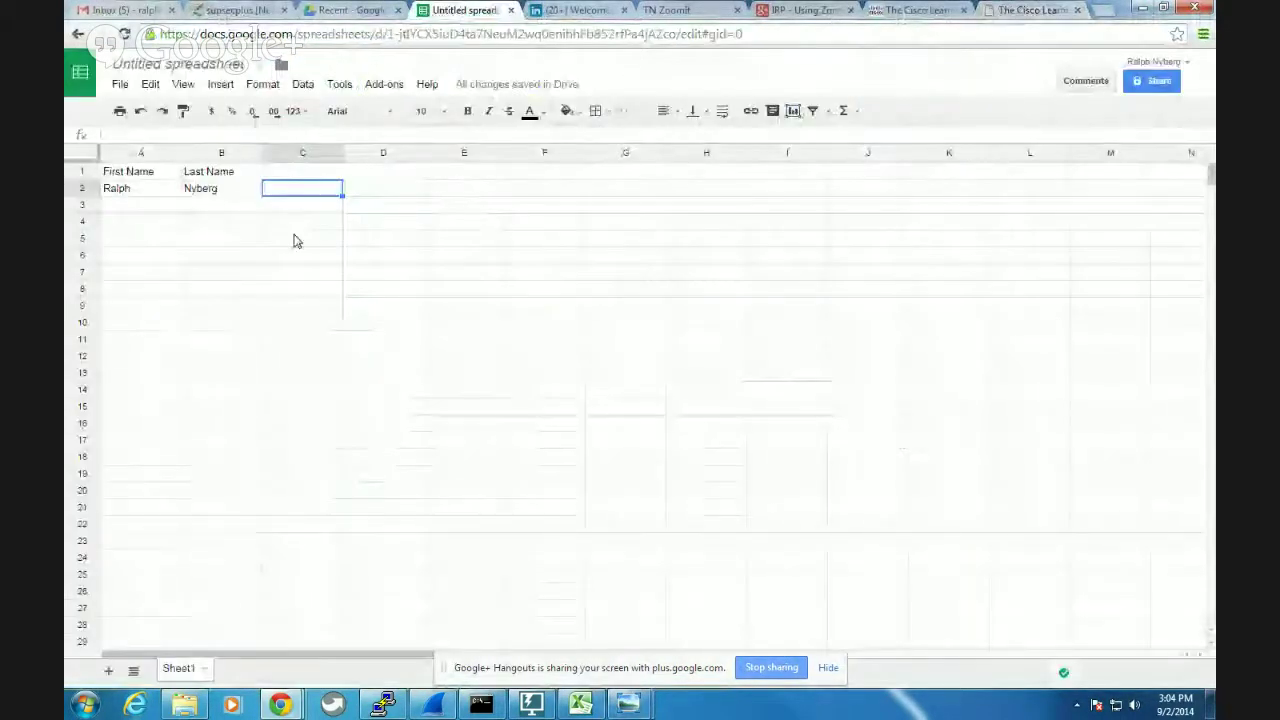
# Enter a second person's first name in A3 and last name in B3.
pyautogui.click(137, 209)
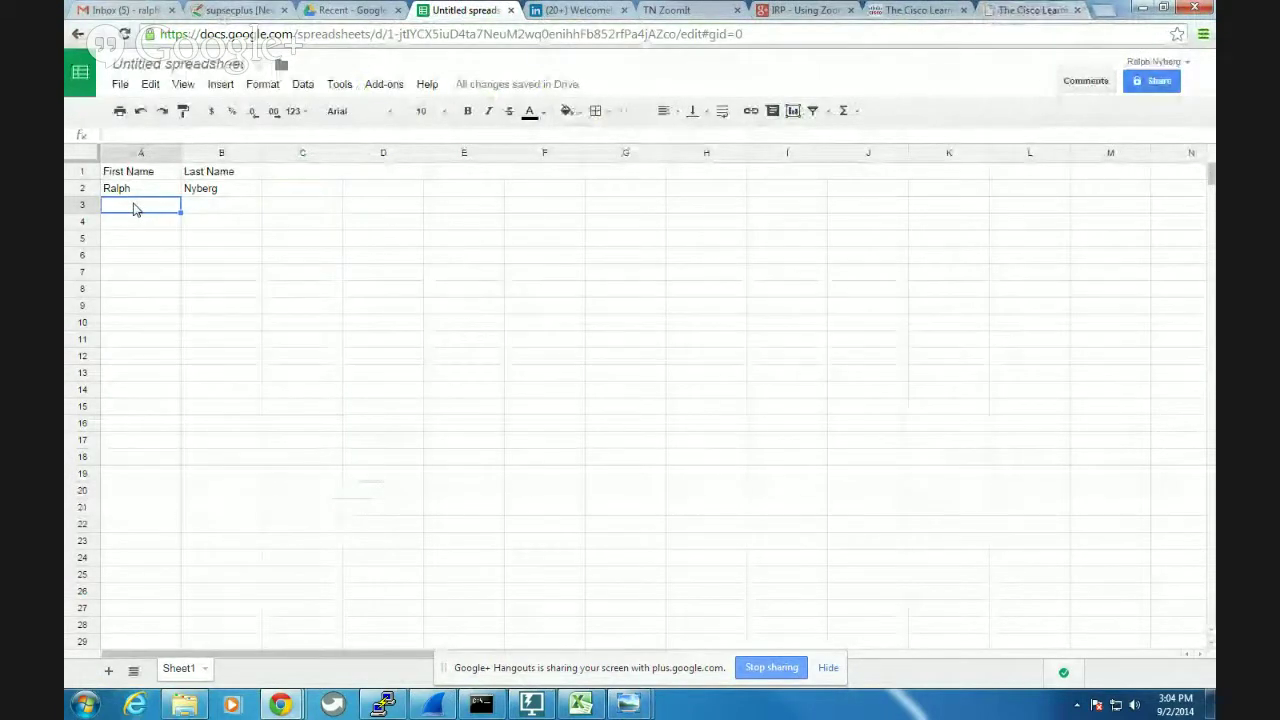
pyautogui.write('a')
pyautogui.press('BackSpace')
pyautogui.press('Tab')
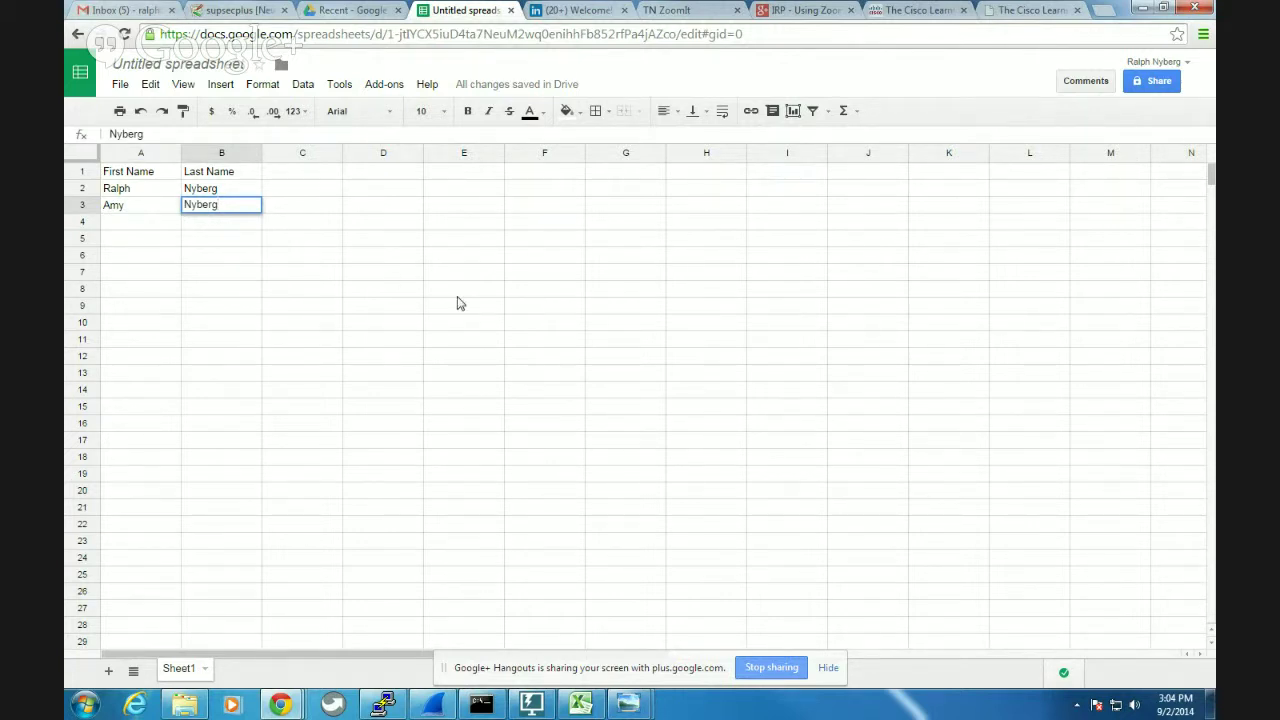
pyautogui.hotkey('ctrl', '3')
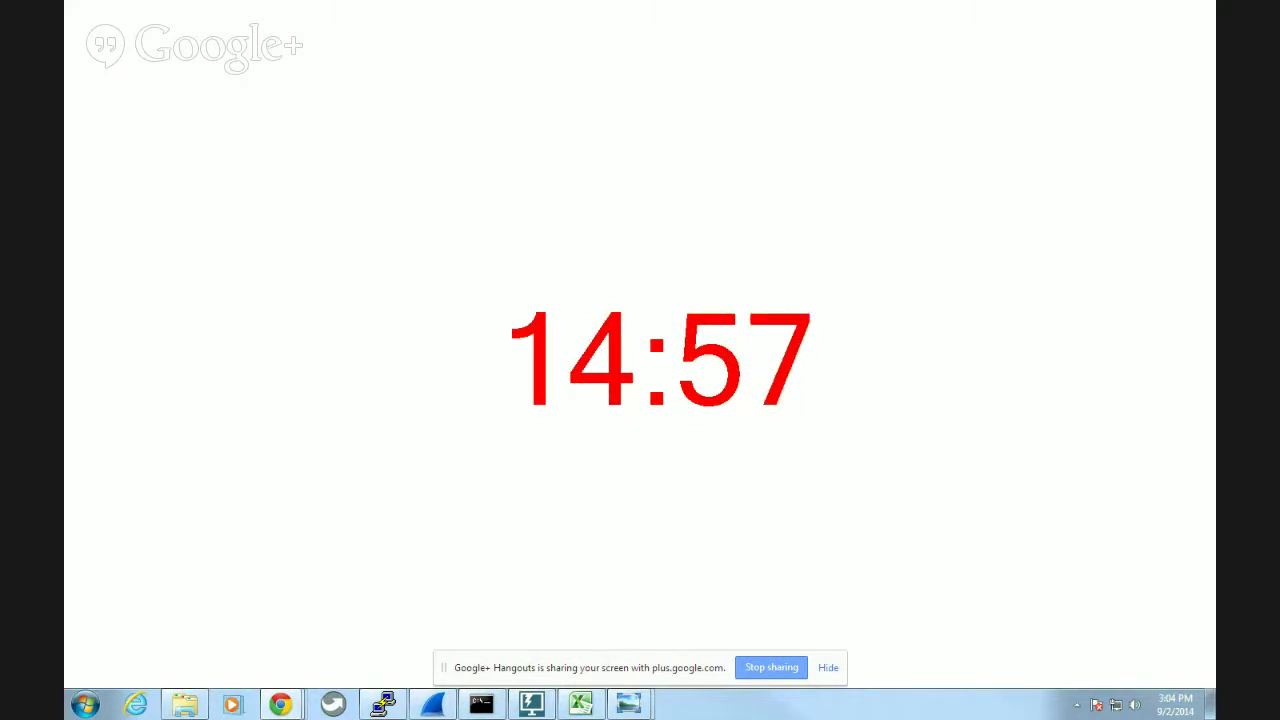
pyautogui.press('Escape')
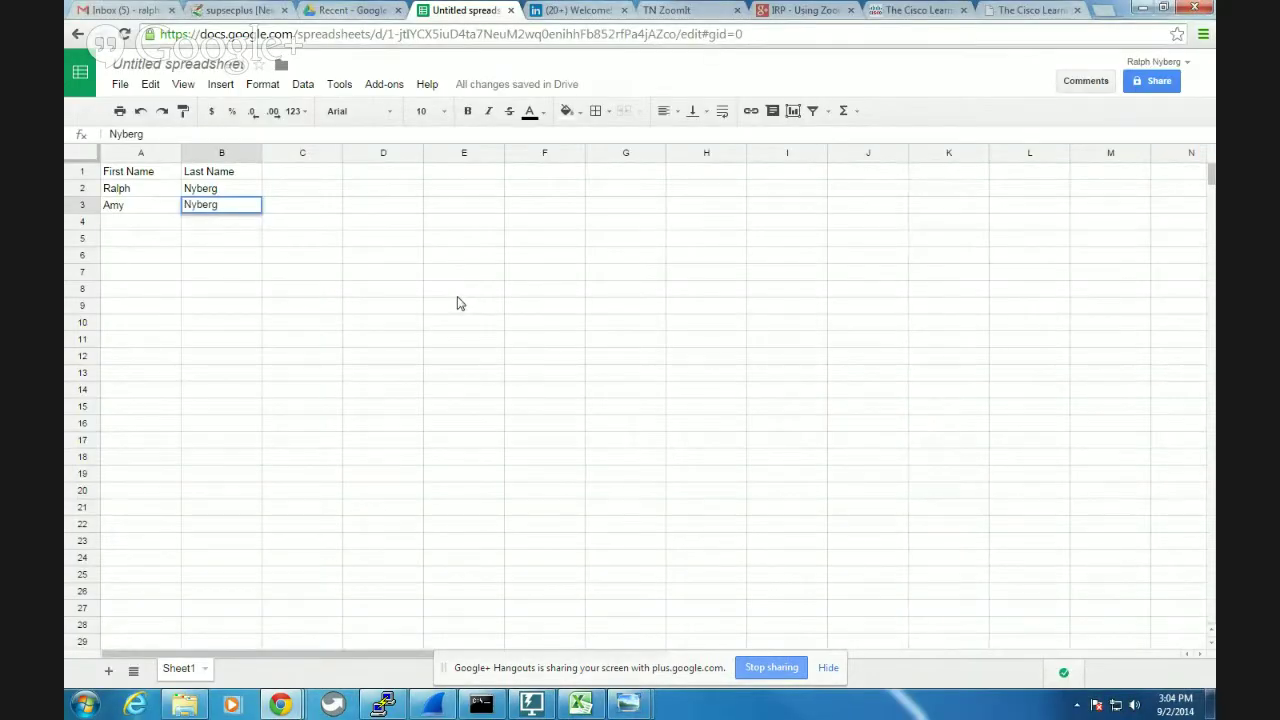